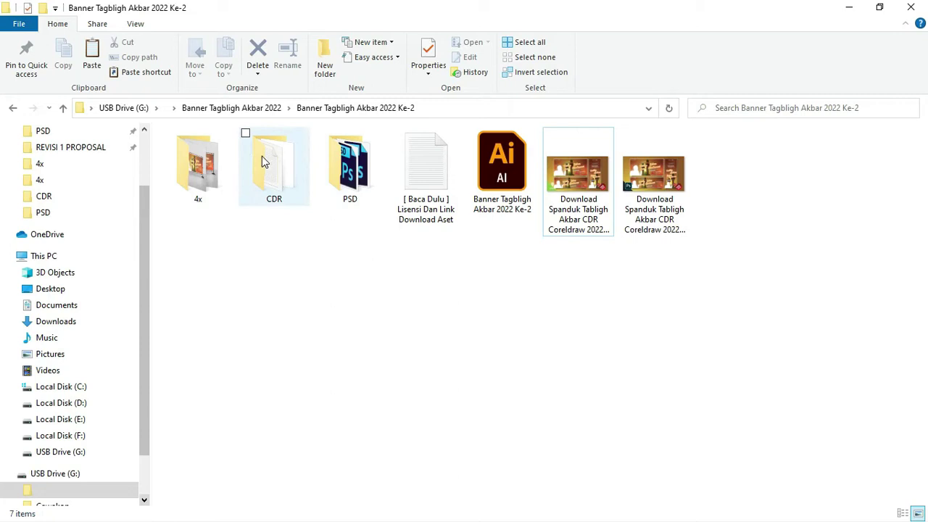
# - Move the Ai file and both preview images into the 4x folder, replacing the existing copies
pyautogui.click(262, 158)
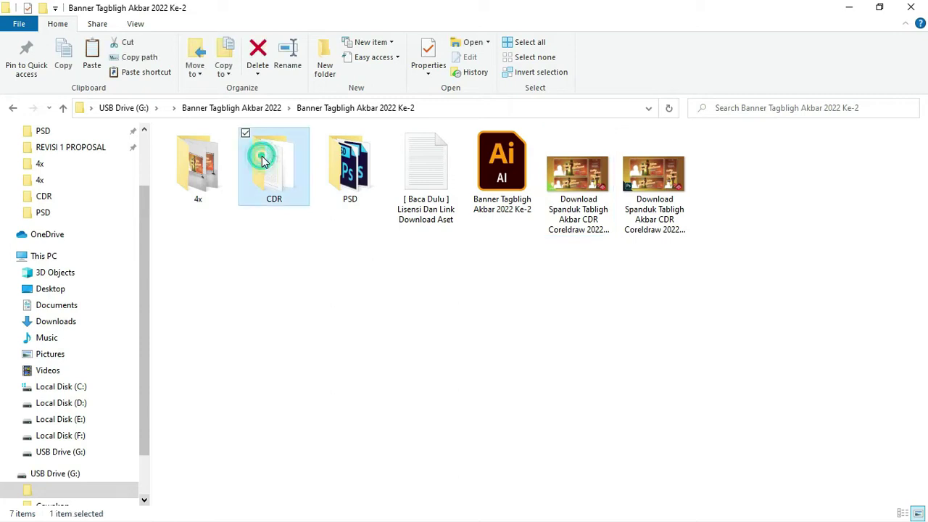
pyautogui.moveTo(719, 249); pyautogui.dragTo(479, 125)
pyautogui.moveTo(501, 175)
pyautogui.mouseDown()
pyautogui.moveTo(274, 188)
pyautogui.moveTo(209, 172)
pyautogui.mouseUp()
pyautogui.click(366, 165)
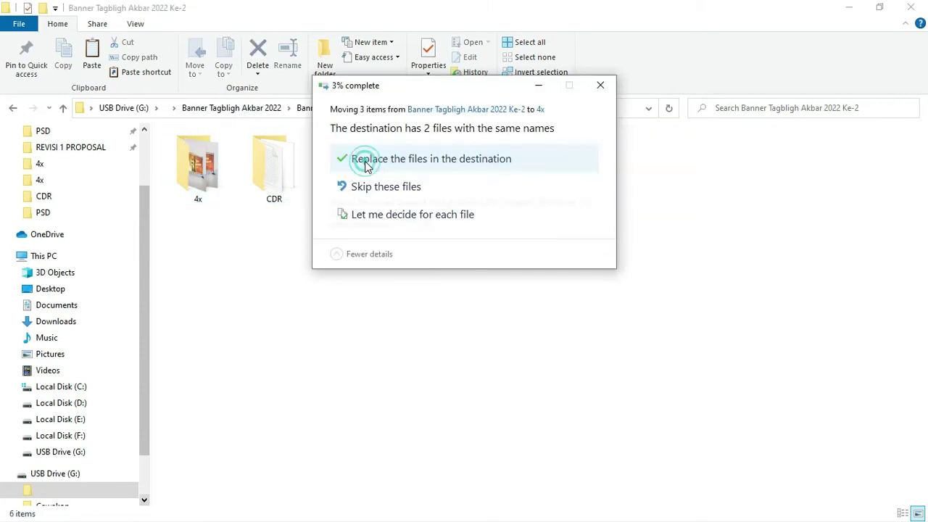
# - Open the banner cdr file from the CDR folder in CorelDRAW
pyautogui.click(281, 160)
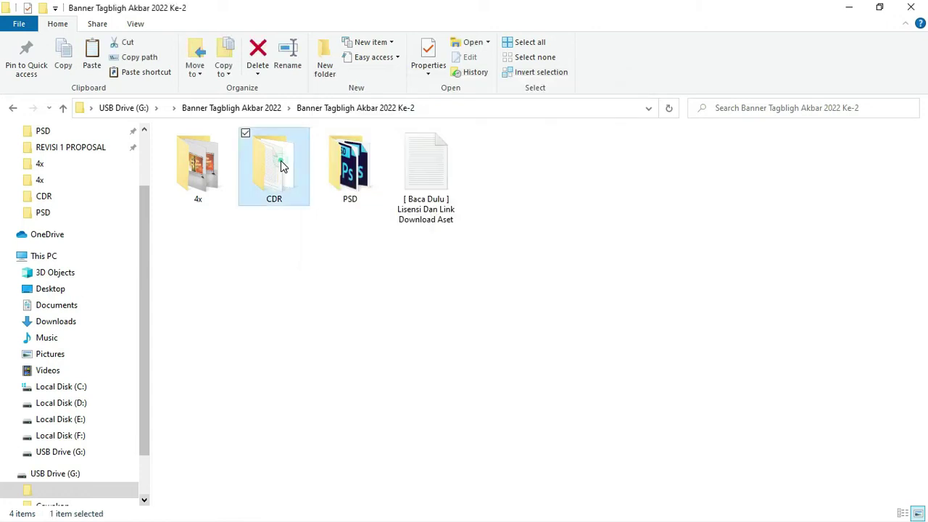
pyautogui.doubleClick(281, 161)
pyautogui.click(251, 173)
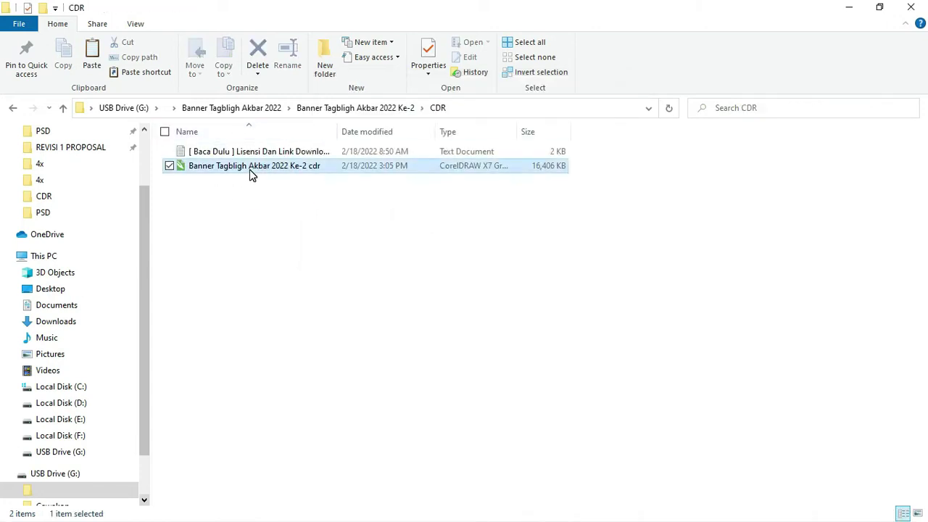
pyautogui.rightClick(251, 175)
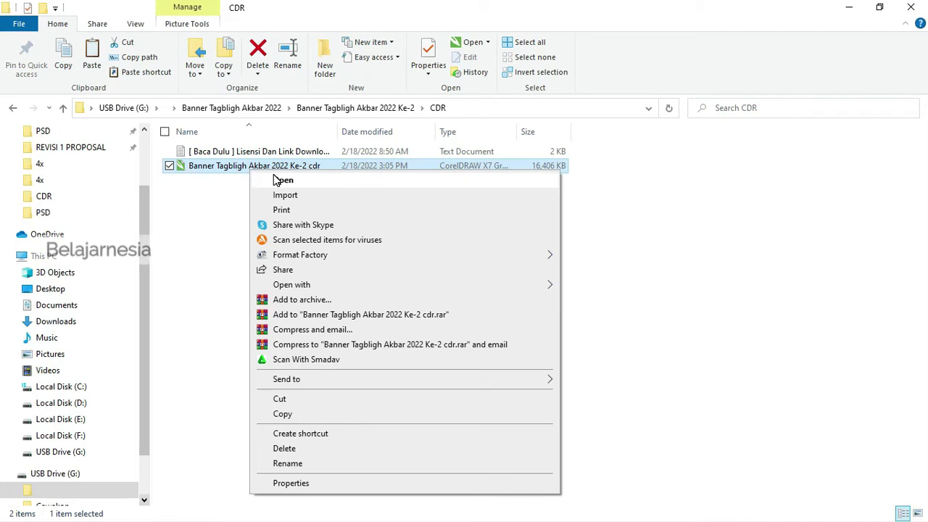
pyautogui.click(276, 180)
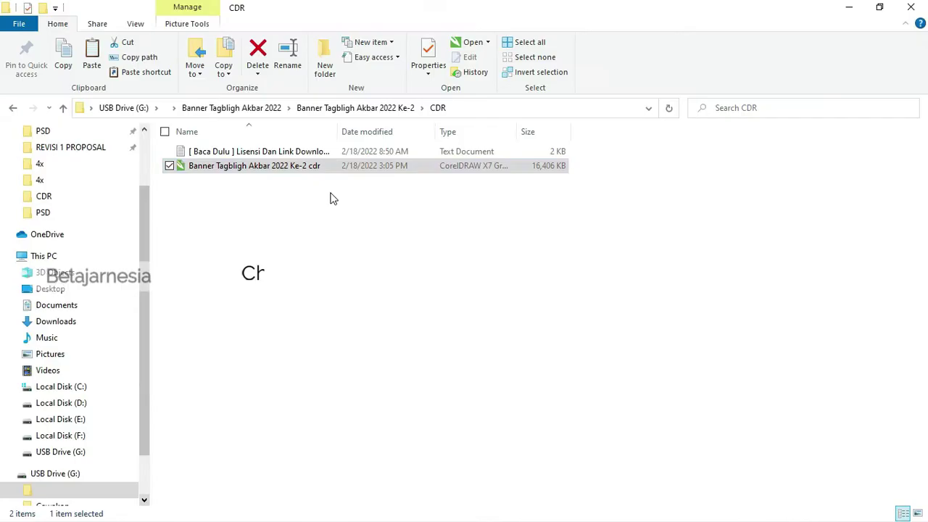
# - Open all three banner PSD files from the PSD folder in Photoshop
pyautogui.hotkey('alt', 'Up')
pyautogui.doubleClick(350, 166)
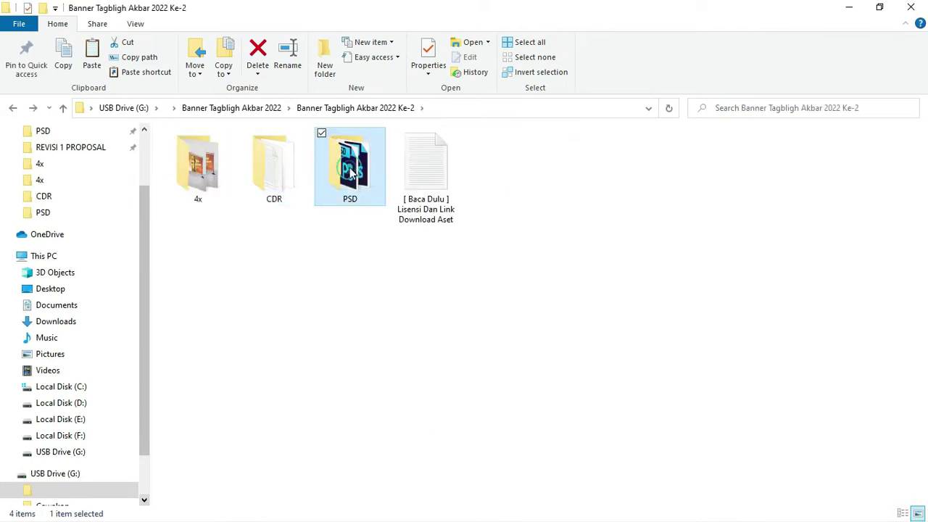
pyautogui.click(269, 166)
pyautogui.keyDown('shift'); pyautogui.click(268, 194); pyautogui.keyUp('shift')
pyautogui.rightClick(268, 195)
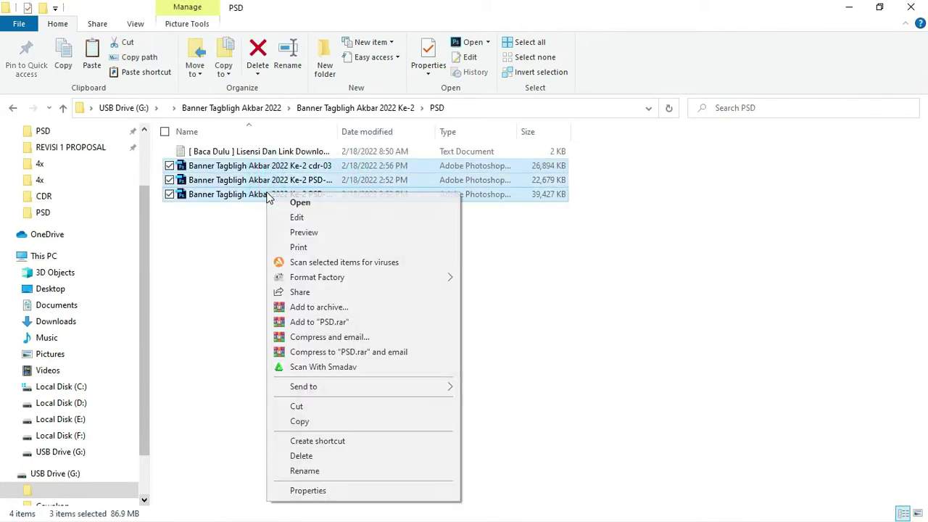
pyautogui.click(303, 200)
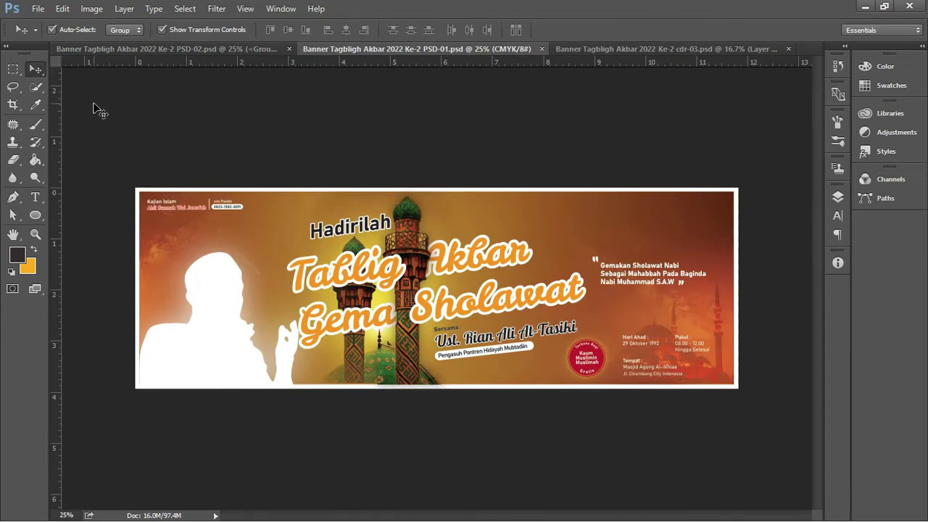
# - Select the Move tool and switch to the vertical cdr-03 banner document
pyautogui.click(40, 70)
pyautogui.click(656, 49)
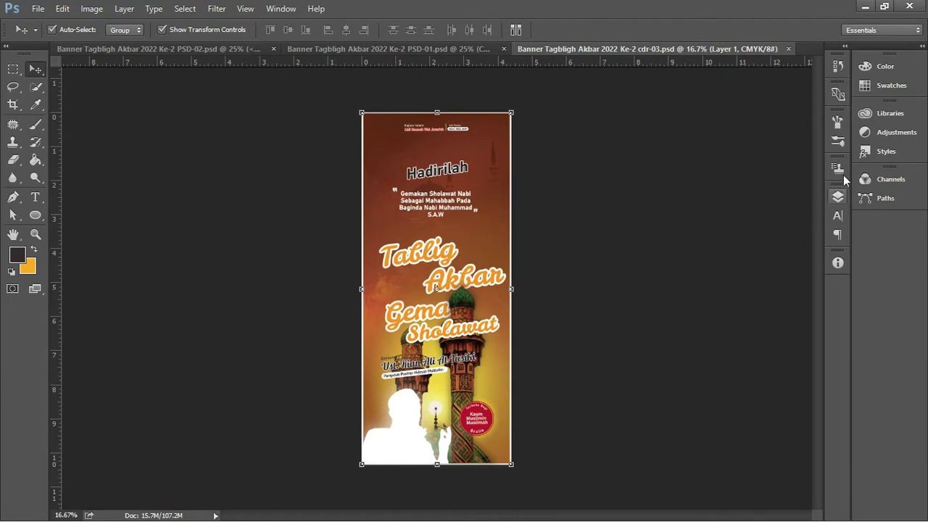
# - Switch to the PSD-02 banner and ungroup its single <Group> layer
pyautogui.click(166, 48)
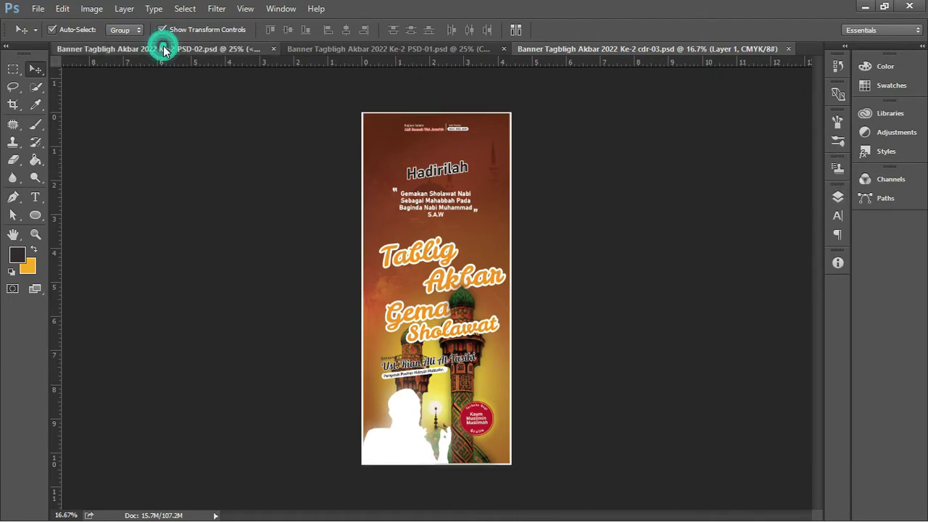
pyautogui.click(836, 197)
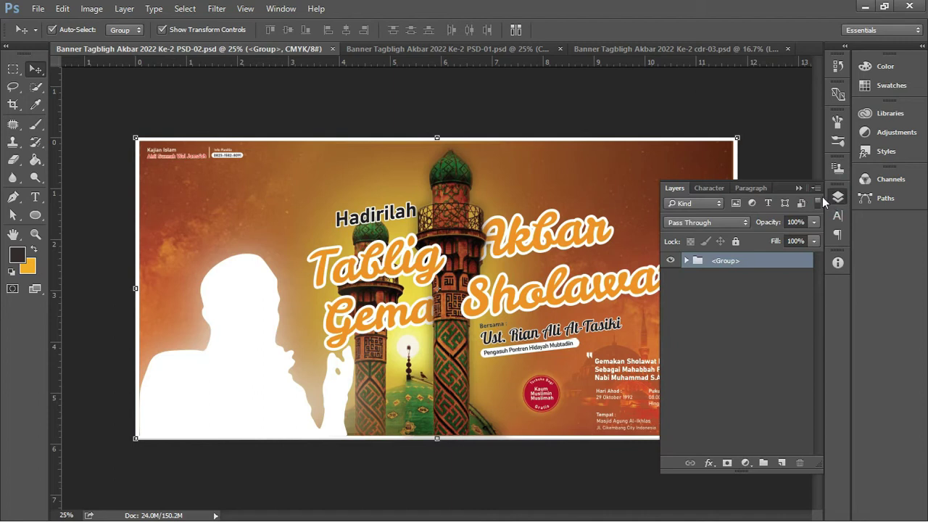
pyautogui.rightClick(708, 268)
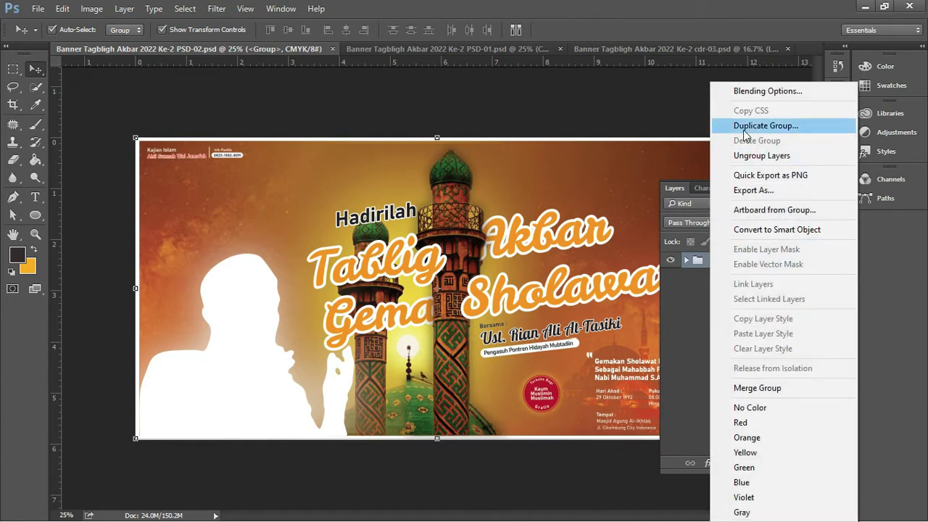
pyautogui.click(750, 157)
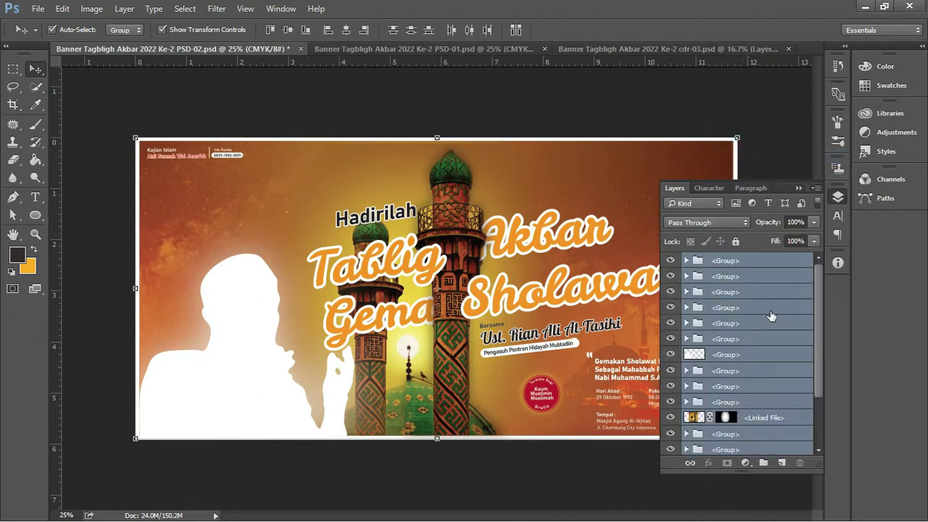
# - Toggle the Linked File and <Image> layers' visibility, then select the Overlay <Image> layer
pyautogui.scroll(-3, 765, 311)
pyautogui.click(761, 372)
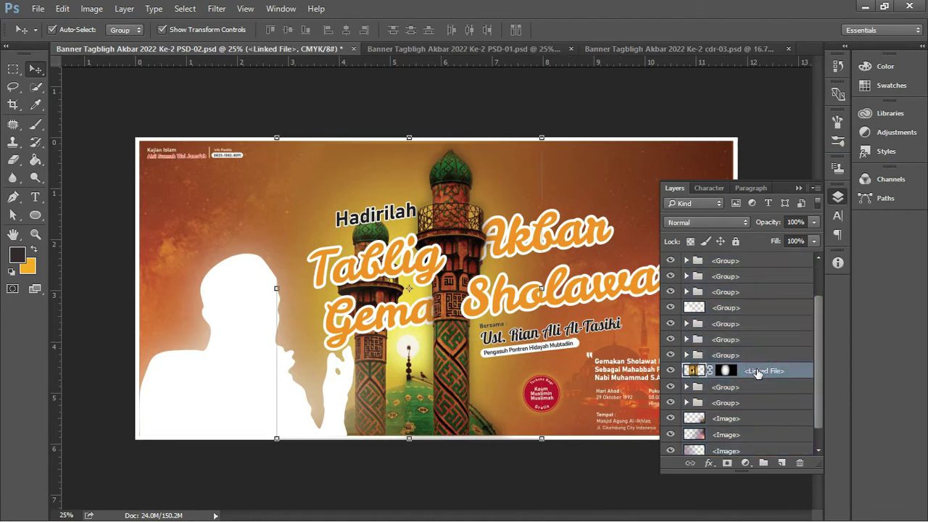
pyautogui.click(671, 371)
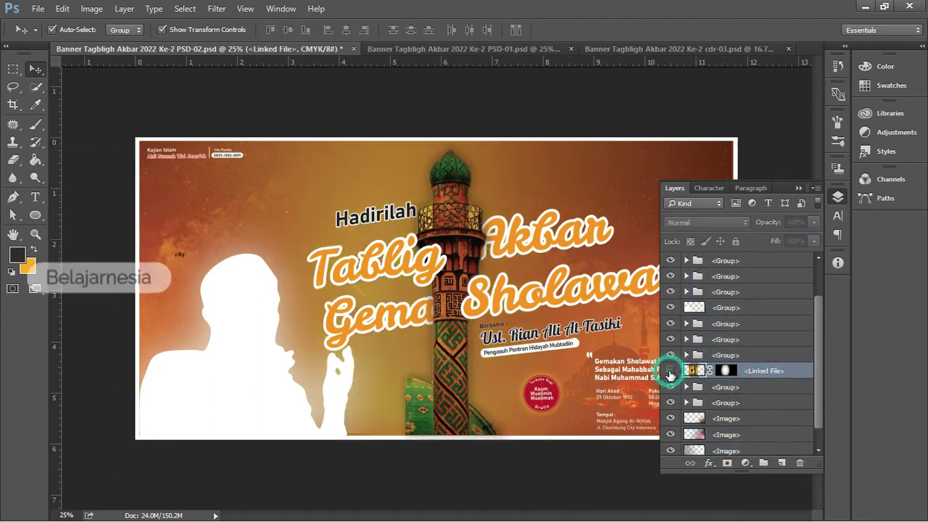
pyautogui.click(671, 371)
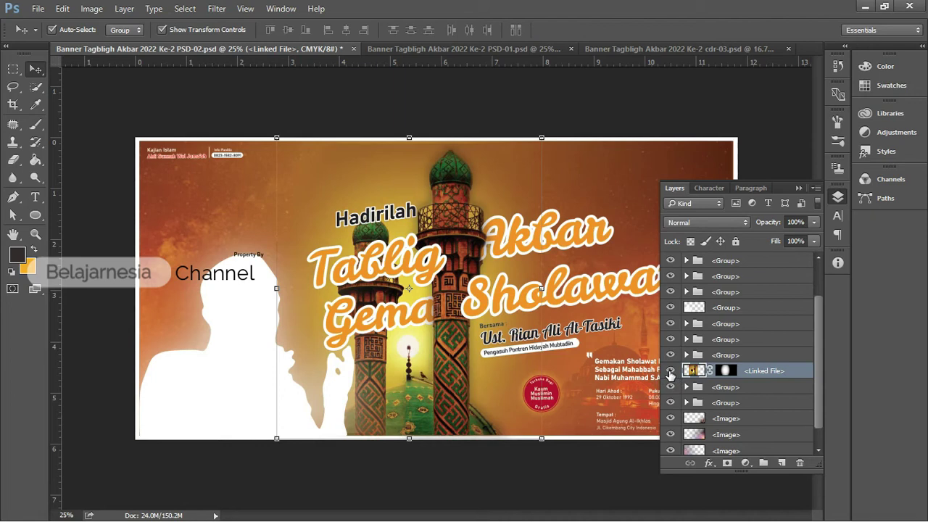
pyautogui.scroll(-1, 721, 372)
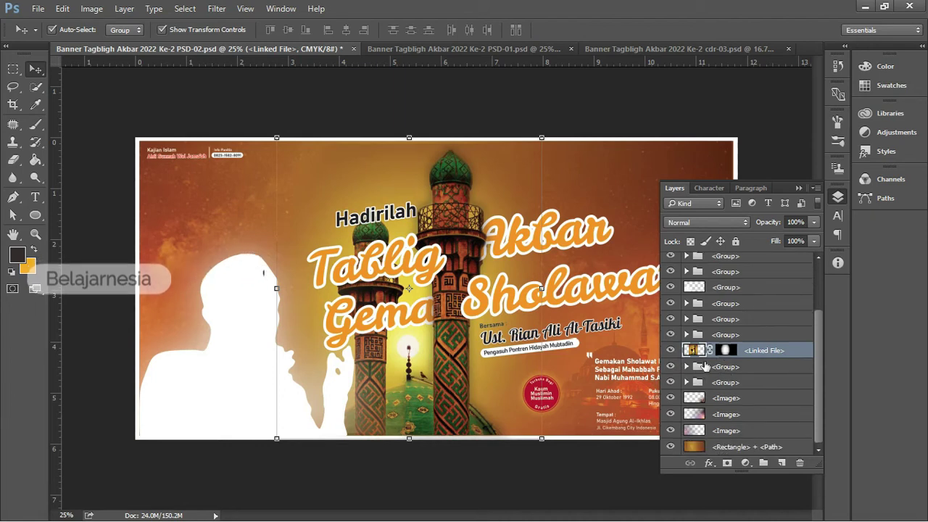
pyautogui.click(670, 398)
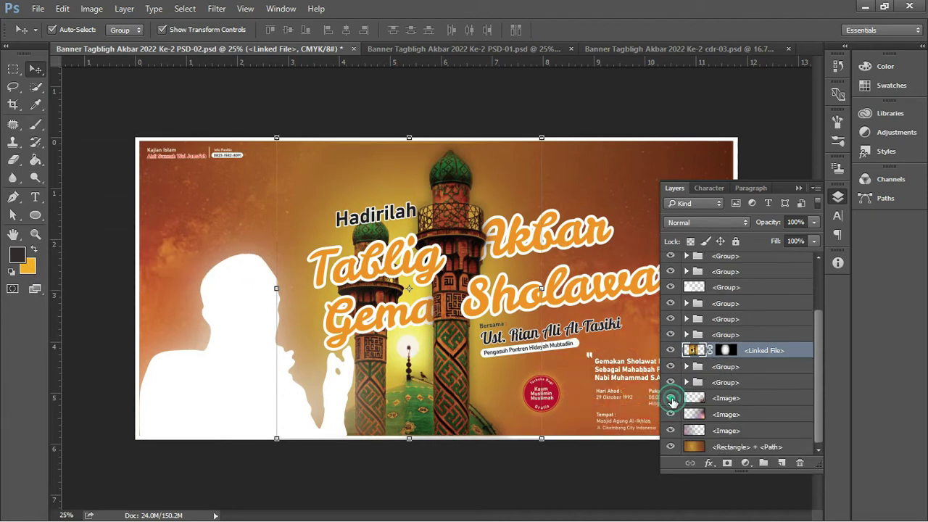
pyautogui.click(671, 399)
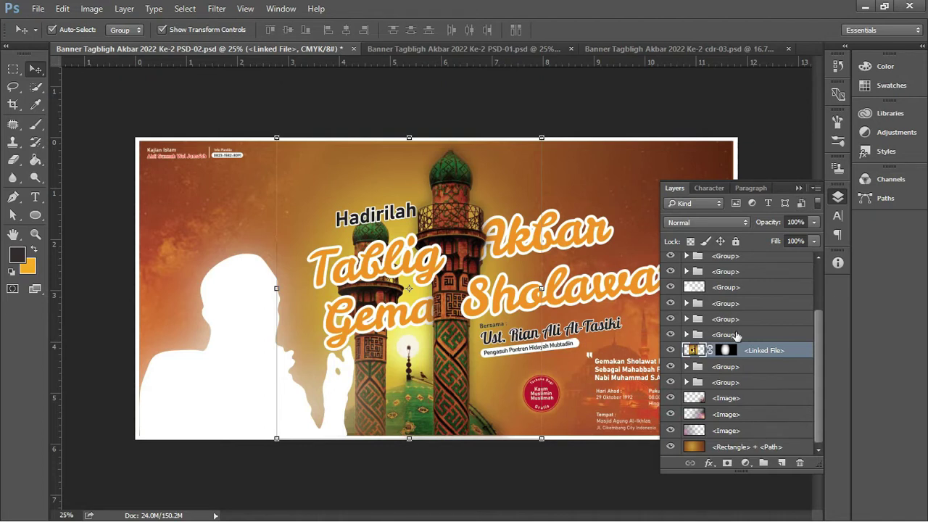
pyautogui.click(747, 351)
pyautogui.click(739, 398)
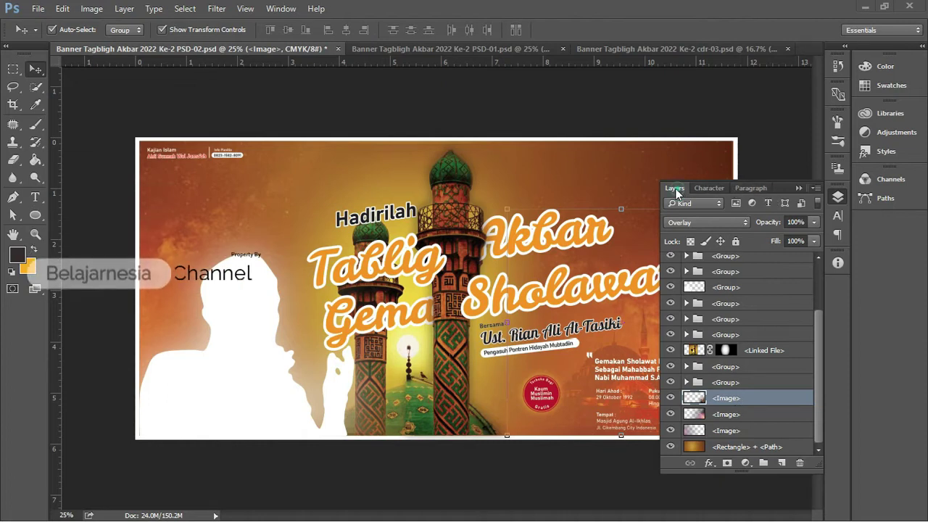
# - Float the Layers panel beside the banner and convert the <Image> layer to a smart object
pyautogui.moveTo(677, 190); pyautogui.dragTo(615, 161)
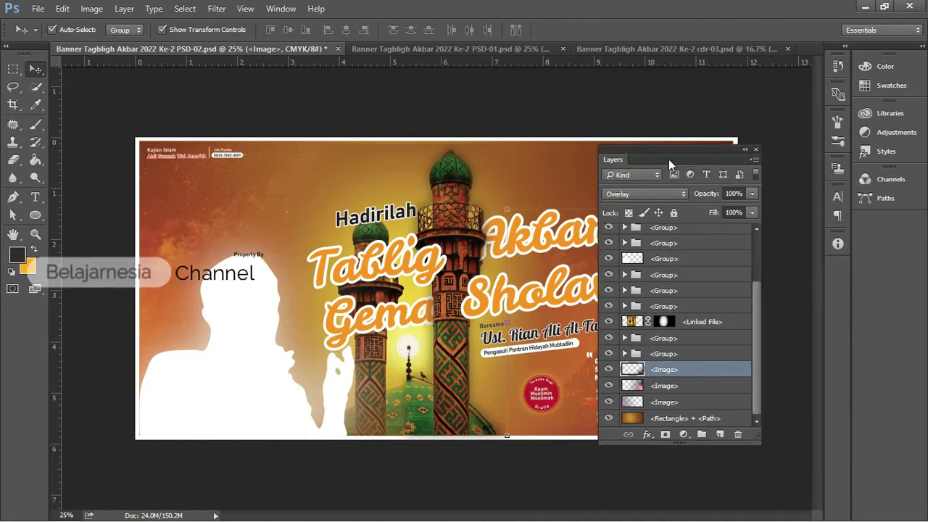
pyautogui.moveTo(669, 163); pyautogui.dragTo(276, 151)
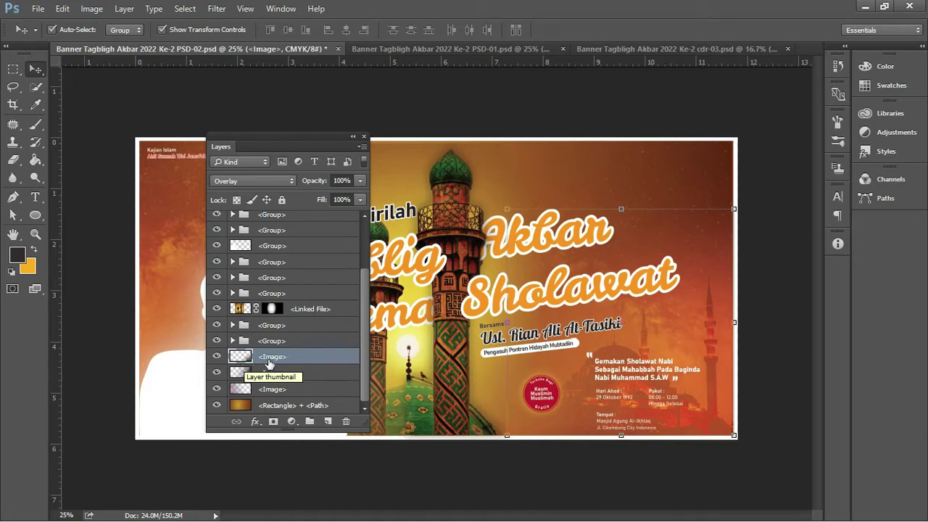
pyautogui.rightClick(270, 357)
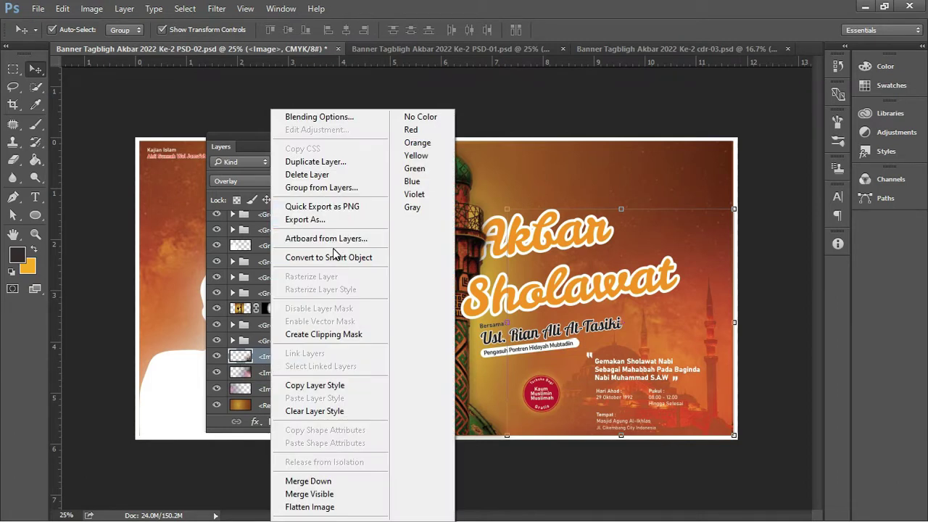
pyautogui.click(330, 257)
# - Open the smart object's mosque photo contents, inspect them, and close back to the banner
pyautogui.doubleClick(245, 357)
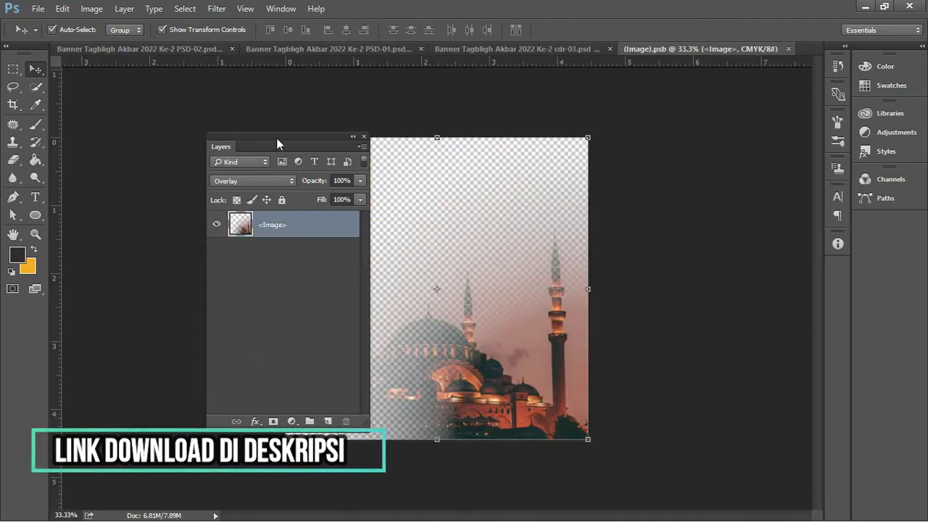
pyautogui.moveTo(276, 138); pyautogui.dragTo(189, 130)
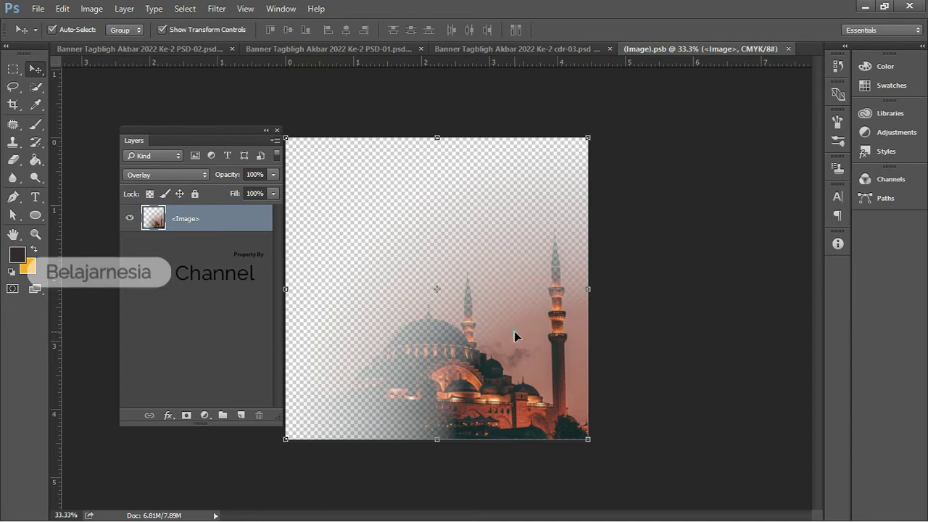
pyautogui.moveTo(514, 336); pyautogui.dragTo(512, 408)
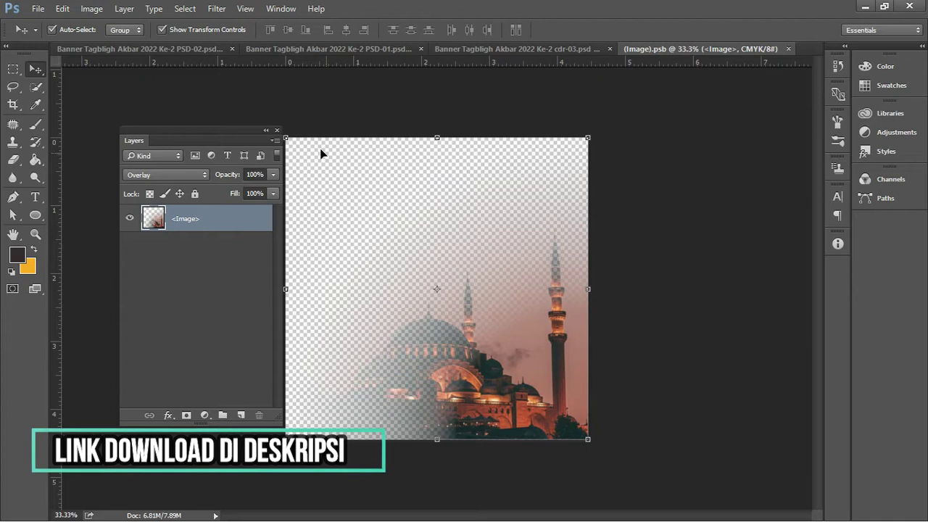
pyautogui.click(787, 48)
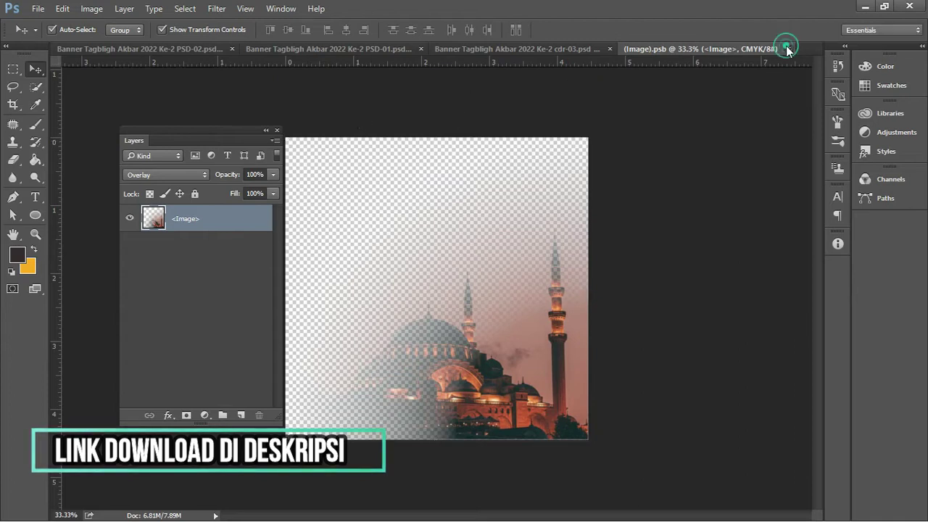
pyautogui.moveTo(273, 347); pyautogui.dragTo(273, 386)
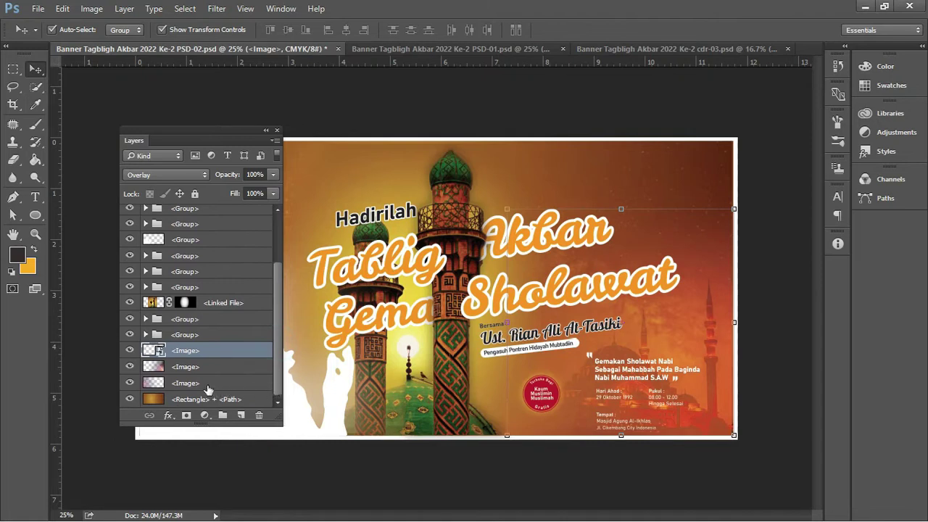
# - Move the Layers panel aside and select the <Group> holding the Sholawat title
pyautogui.moveTo(192, 134)
pyautogui.mouseDown()
pyautogui.moveTo(476, 147)
pyautogui.moveTo(396, 141)
pyautogui.mouseUp()
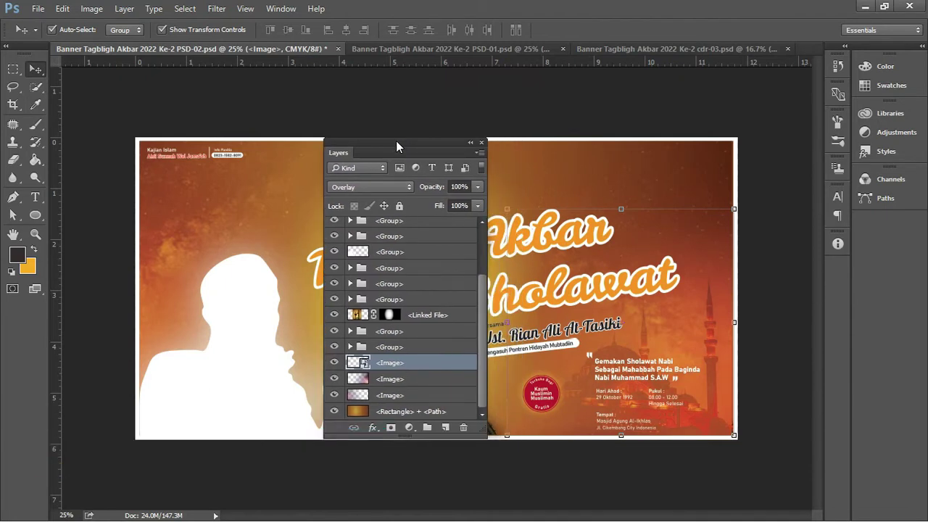
pyautogui.moveTo(396, 141); pyautogui.dragTo(343, 132)
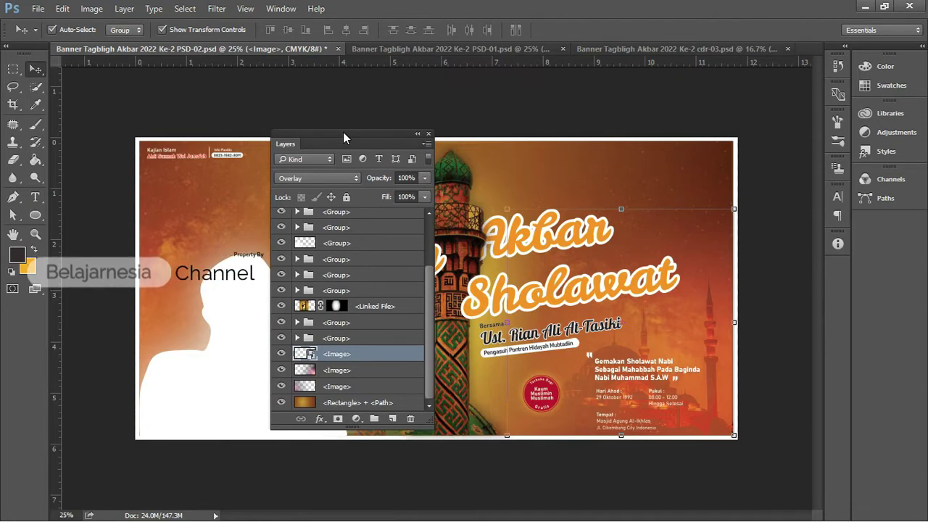
pyautogui.moveTo(429, 333); pyautogui.dragTo(431, 268)
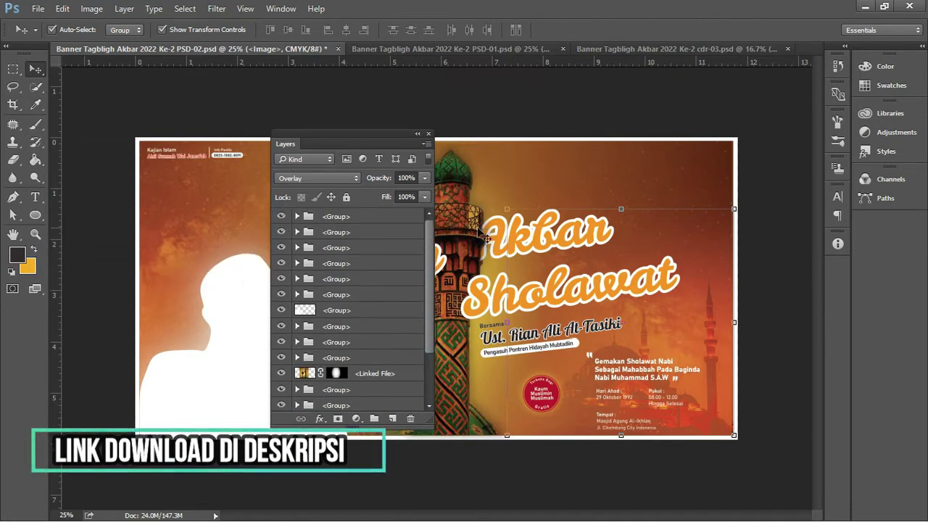
pyautogui.moveTo(313, 137); pyautogui.dragTo(211, 117)
pyautogui.click(515, 105)
pyautogui.click(524, 299)
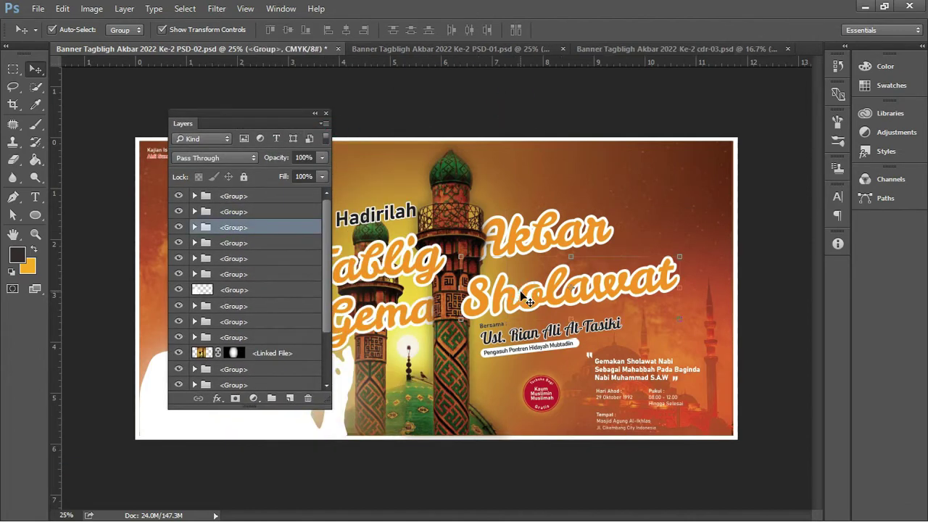
# - Ungroup the Sholawat title group and check the second Sholawat text layer's font
pyautogui.rightClick(220, 230)
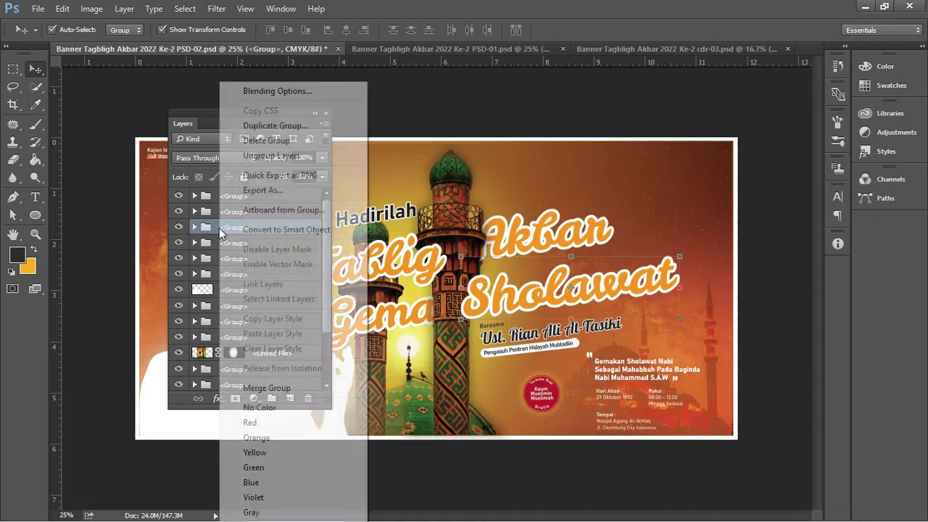
pyautogui.click(276, 158)
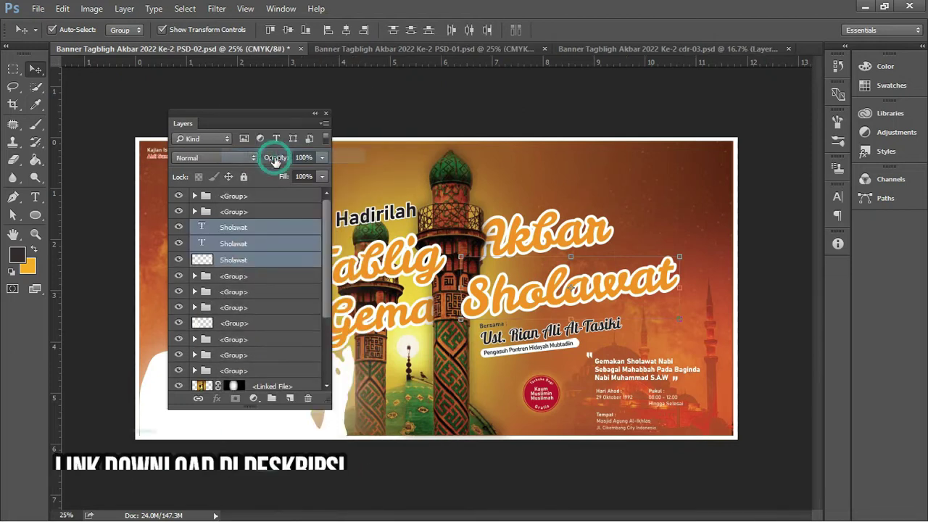
pyautogui.click(252, 243)
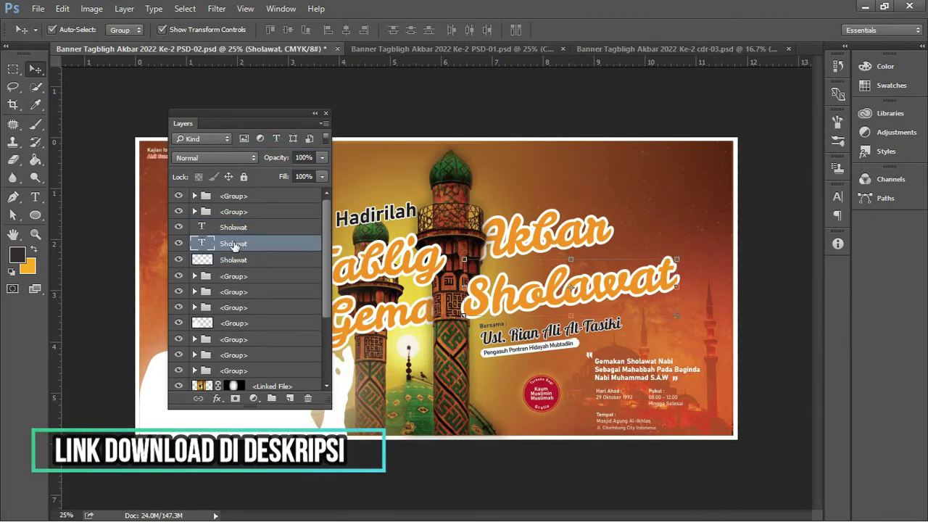
pyautogui.doubleClick(202, 245)
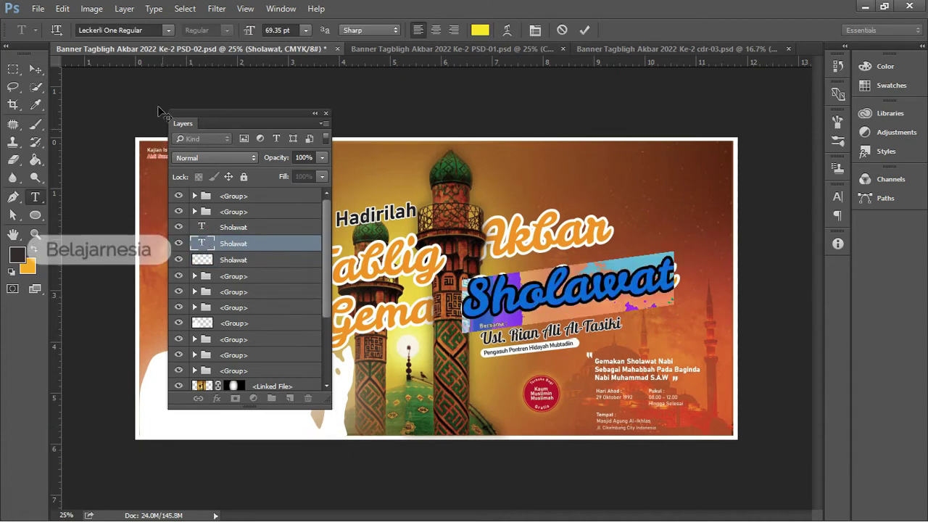
pyautogui.click(150, 30)
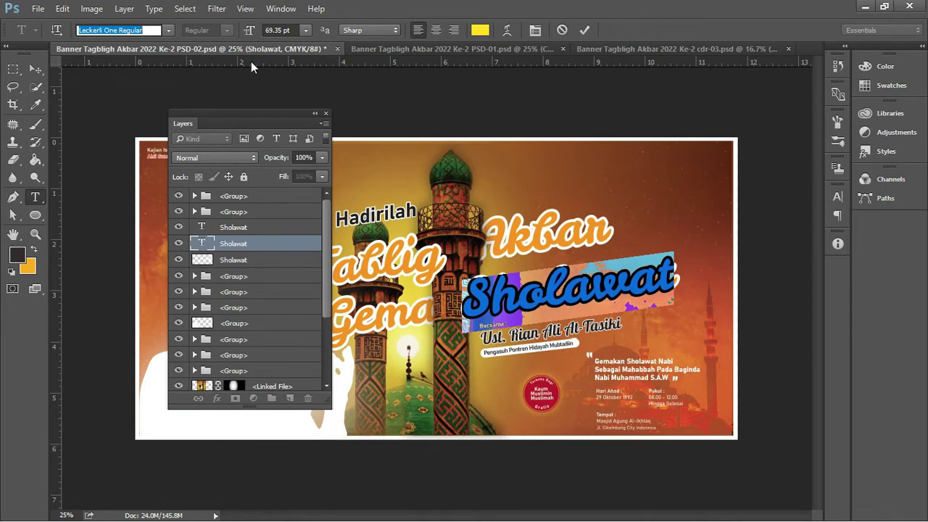
pyautogui.click(322, 114)
pyautogui.moveTo(272, 116); pyautogui.dragTo(196, 118)
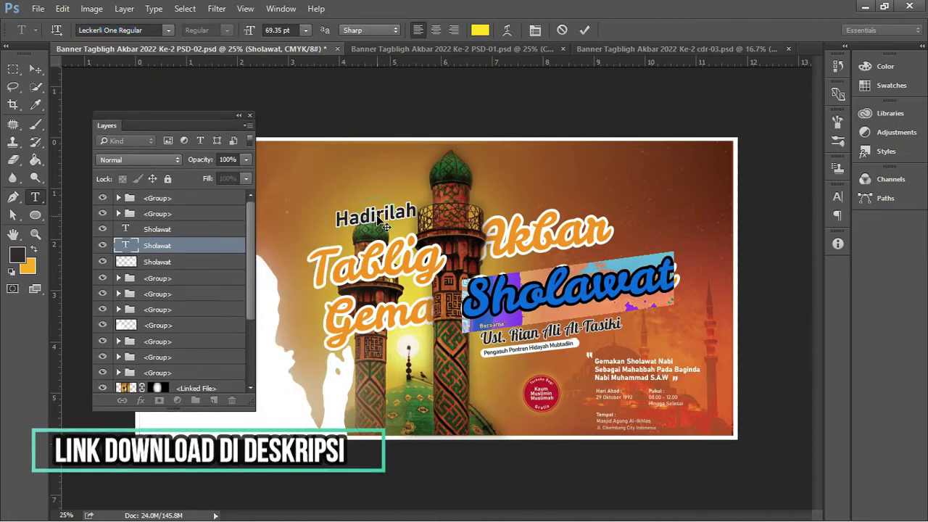
pyautogui.click(119, 280)
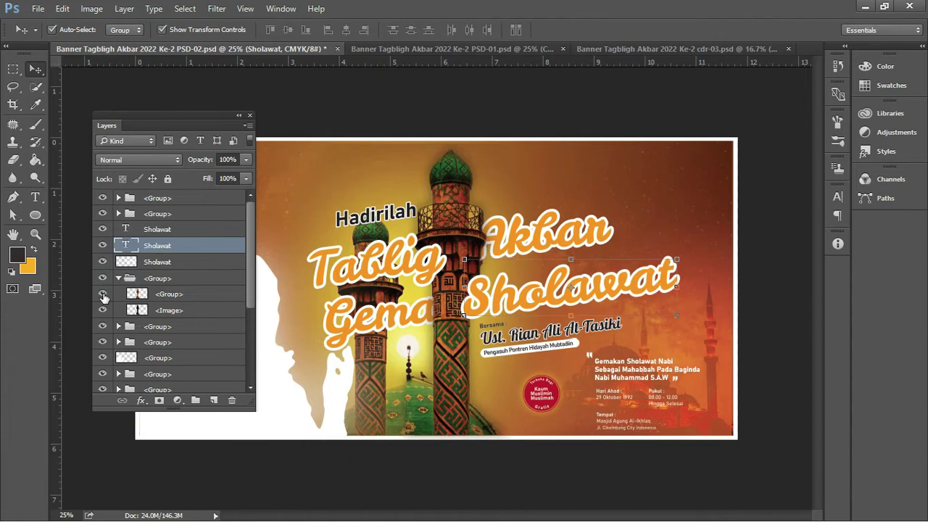
pyautogui.click(103, 293)
pyautogui.click(102, 294)
pyautogui.click(103, 310)
pyautogui.click(102, 310)
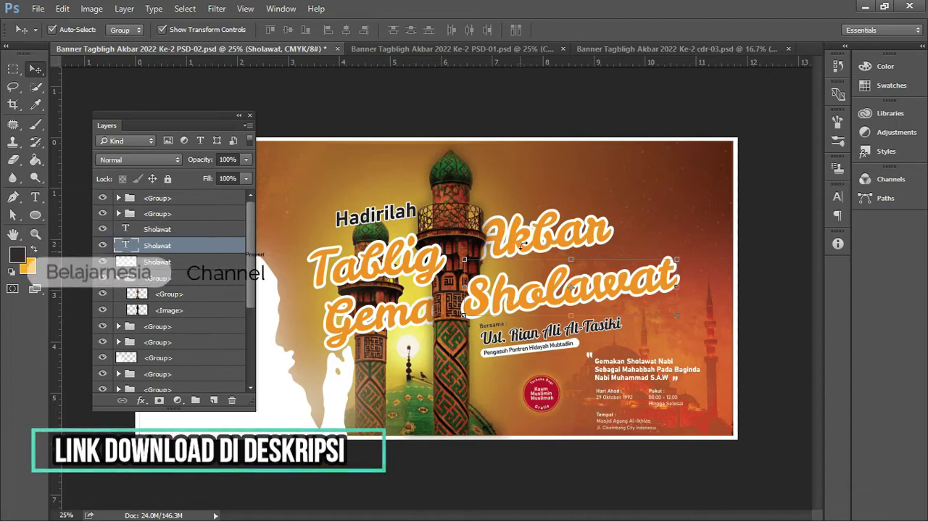
# - Expand the Tablig title group, check its text layer, and expand the caption group
pyautogui.scroll(-1, 256, 281)
pyautogui.scroll(1, 255, 273)
pyautogui.click(118, 214)
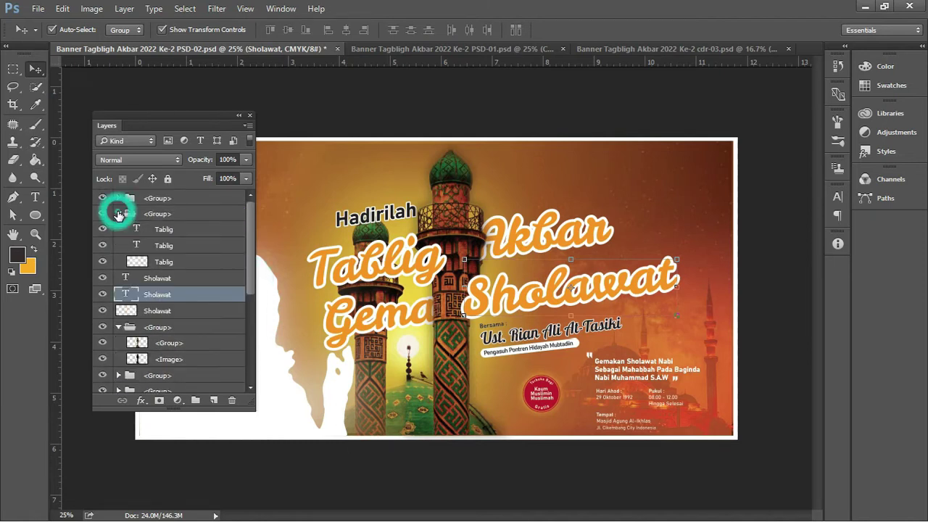
pyautogui.doubleClick(137, 230)
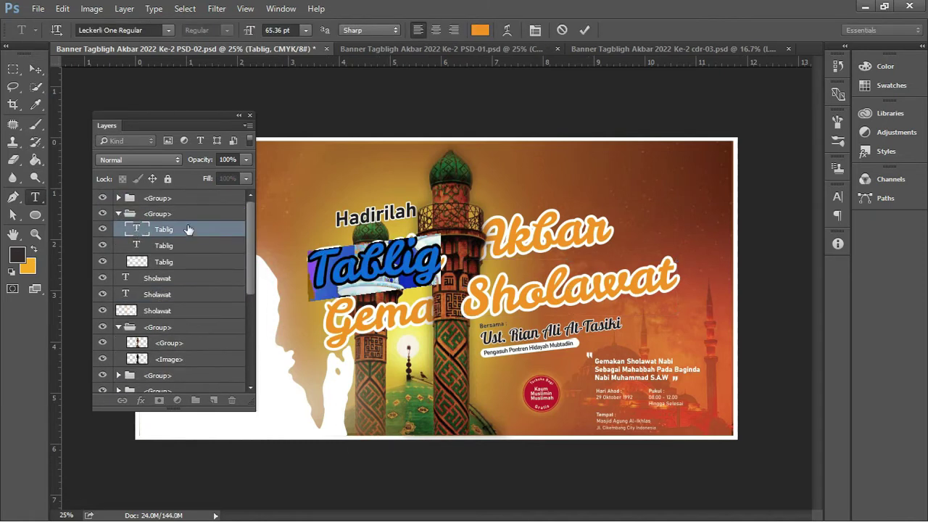
pyautogui.hotkey('ctrl', 'Return')
pyautogui.press('v')
pyautogui.click(118, 198)
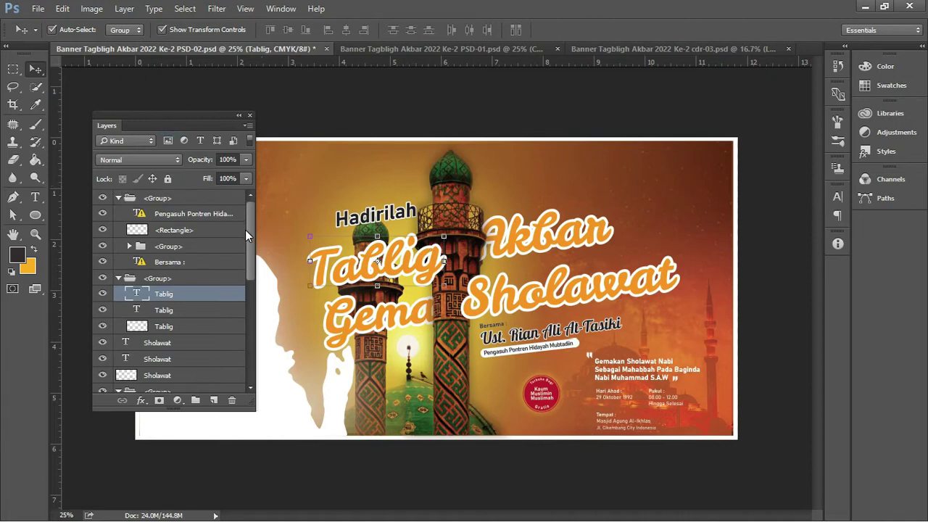
# - Open the Pengasuh caption text and cancel the missing Bahnschrift SemiBold font warning
pyautogui.click(140, 216)
pyautogui.doubleClick(140, 216)
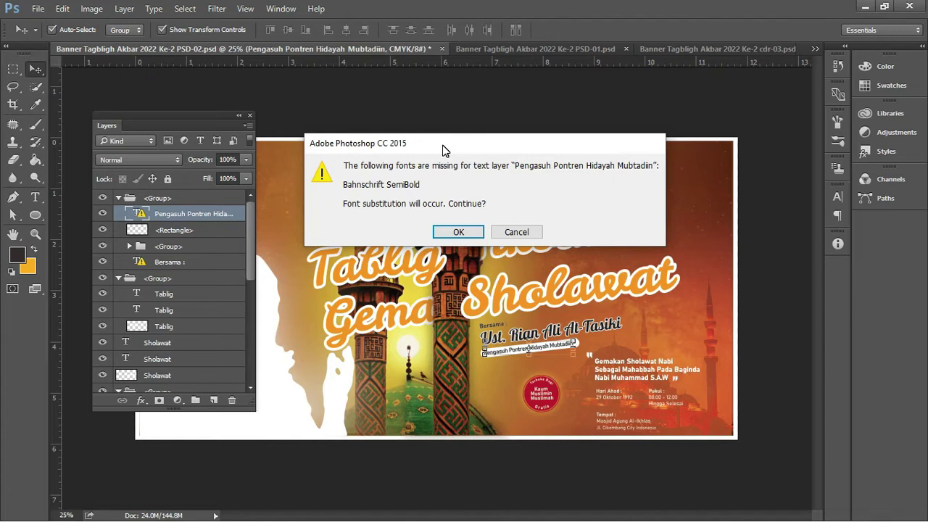
pyautogui.moveTo(429, 149); pyautogui.dragTo(413, 150)
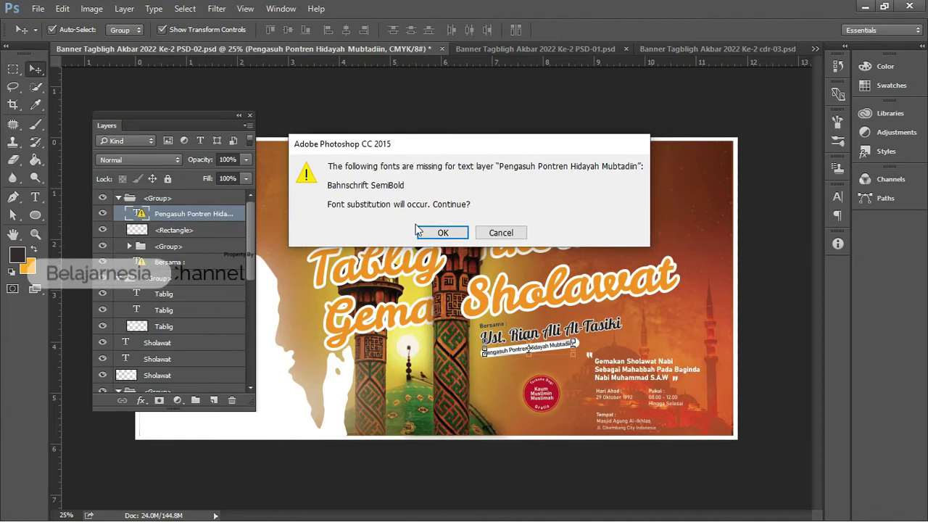
pyautogui.click(500, 233)
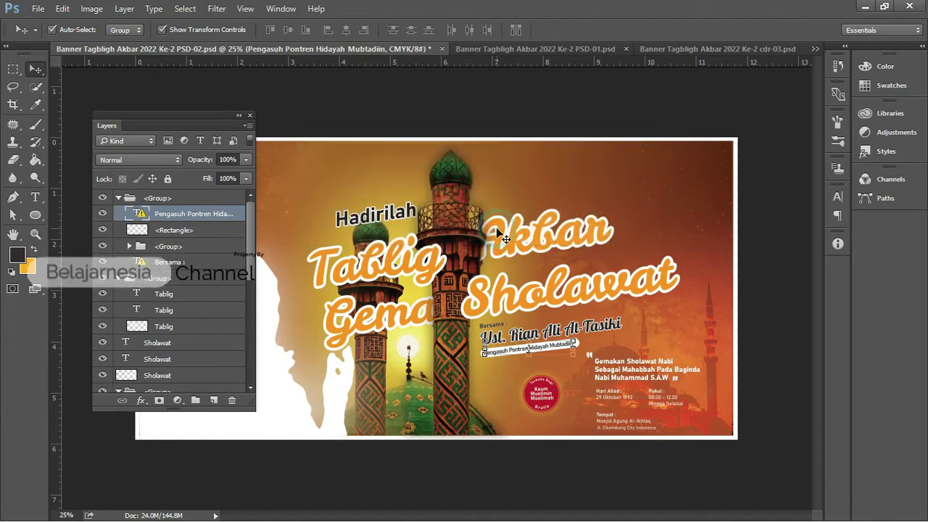
# - Inspect the layers under the speaker's name, then dock the Layers panel on the right
pyautogui.click(610, 331)
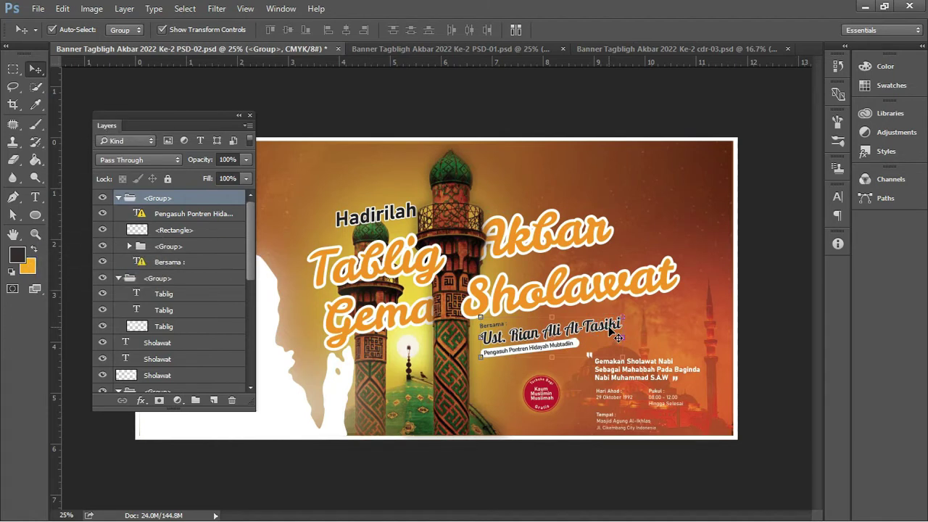
pyautogui.rightClick(610, 328)
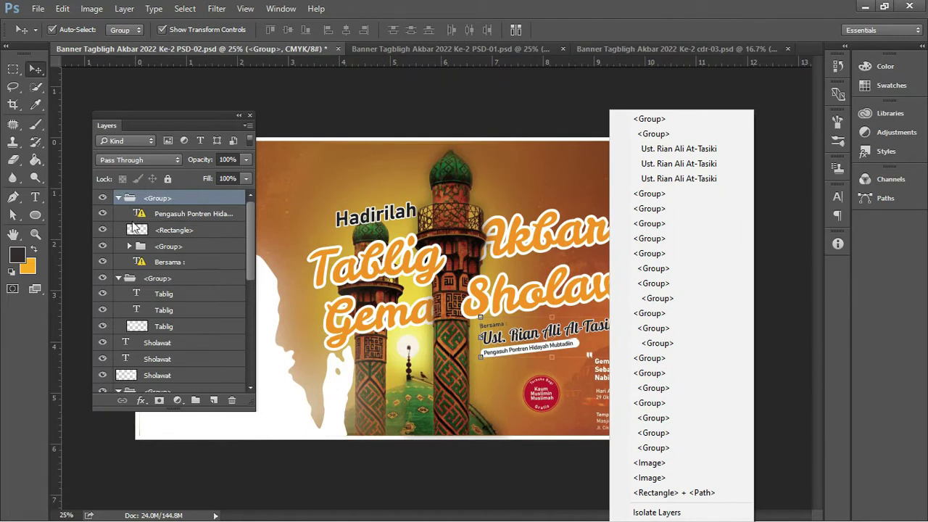
pyautogui.click(201, 247)
pyautogui.moveTo(249, 253); pyautogui.dragTo(249, 288)
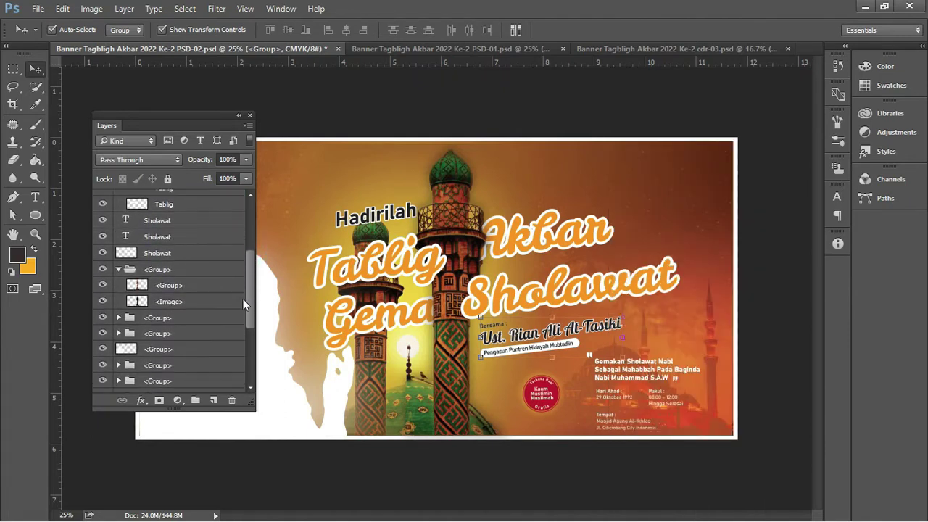
pyautogui.moveTo(244, 287); pyautogui.dragTo(298, 351)
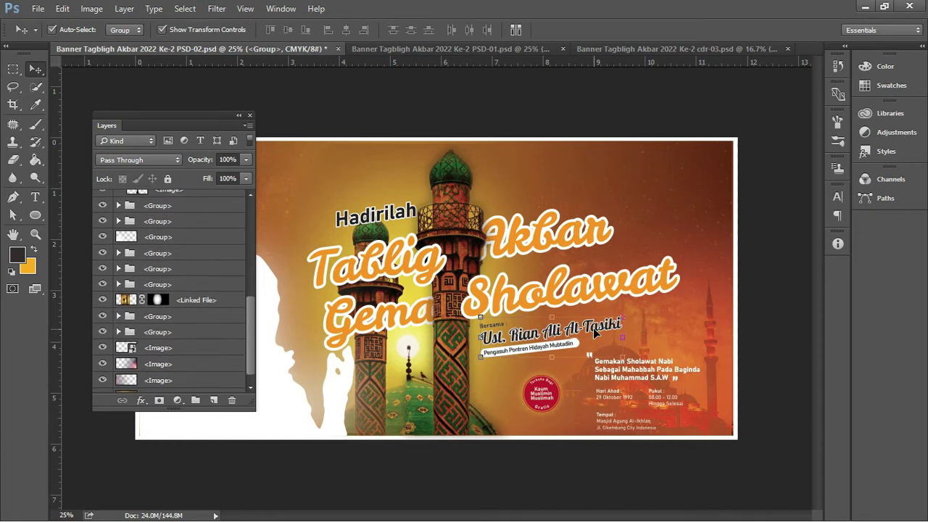
pyautogui.click(790, 298)
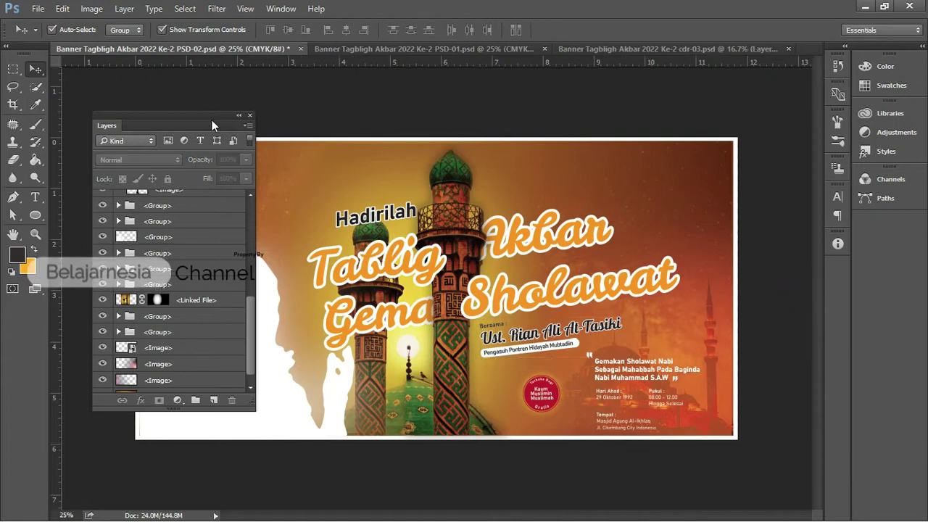
pyautogui.moveTo(211, 120); pyautogui.dragTo(827, 172)
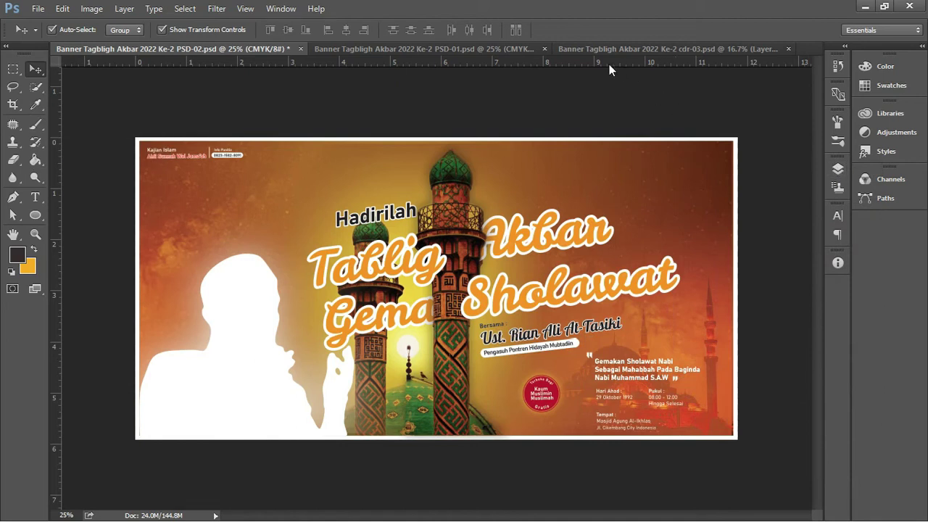
pyautogui.click(417, 50)
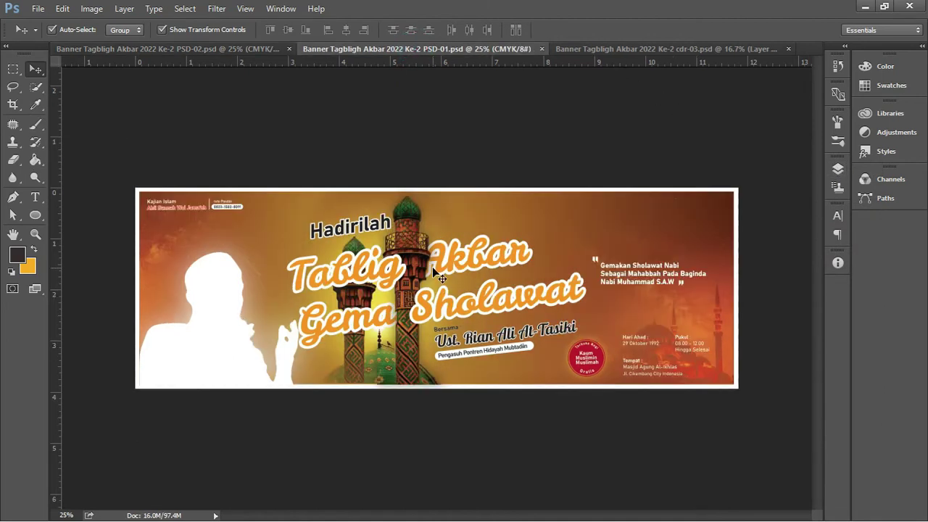
pyautogui.click(209, 50)
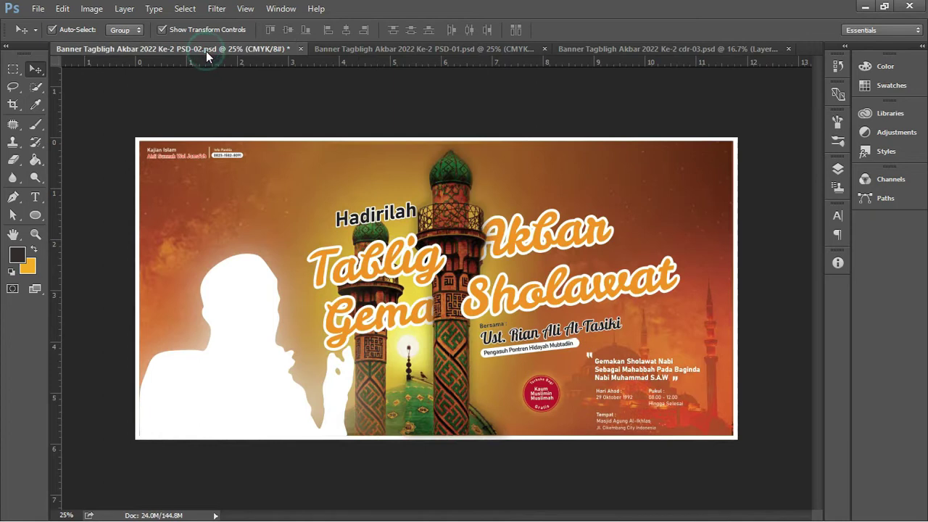
pyautogui.click(352, 49)
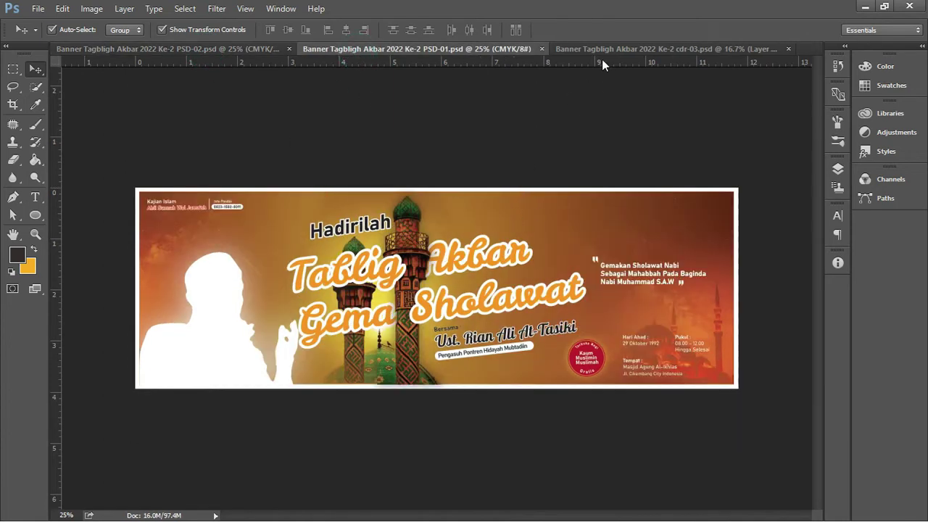
pyautogui.click(602, 49)
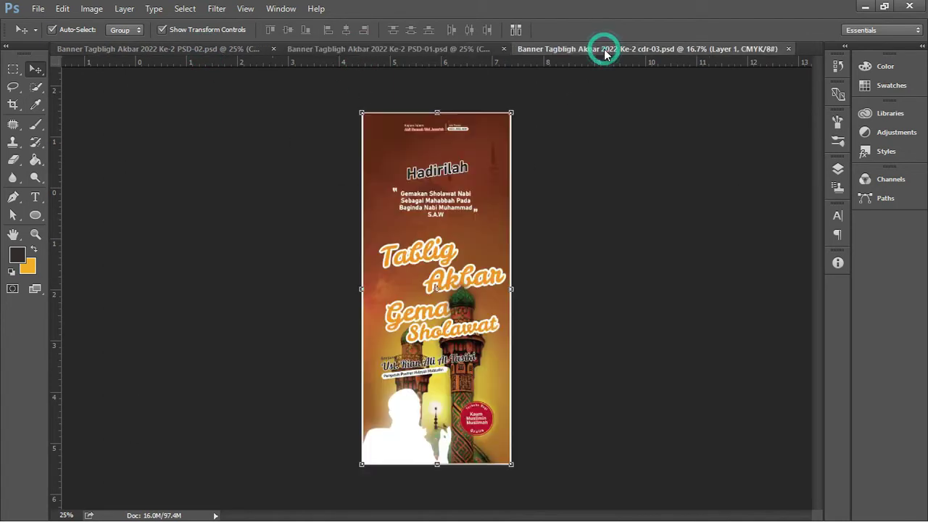
pyautogui.click(586, 168)
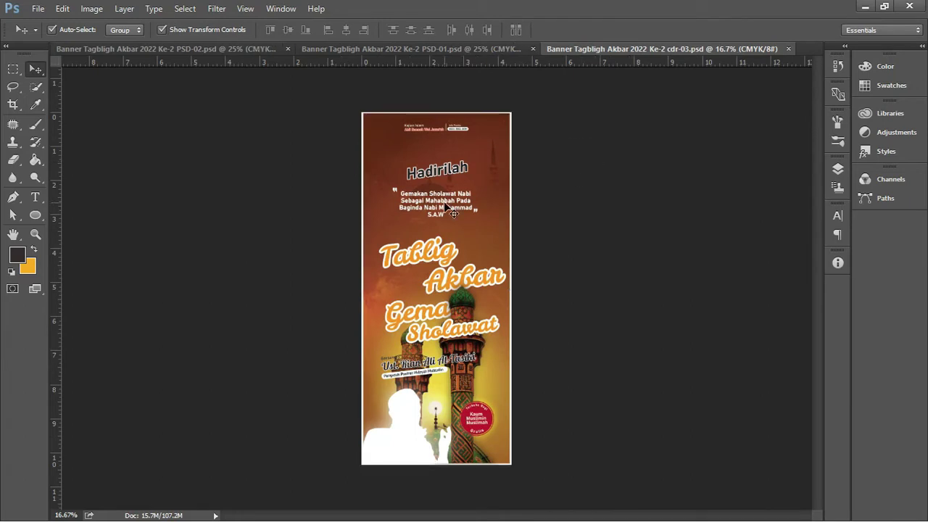
pyautogui.click(411, 51)
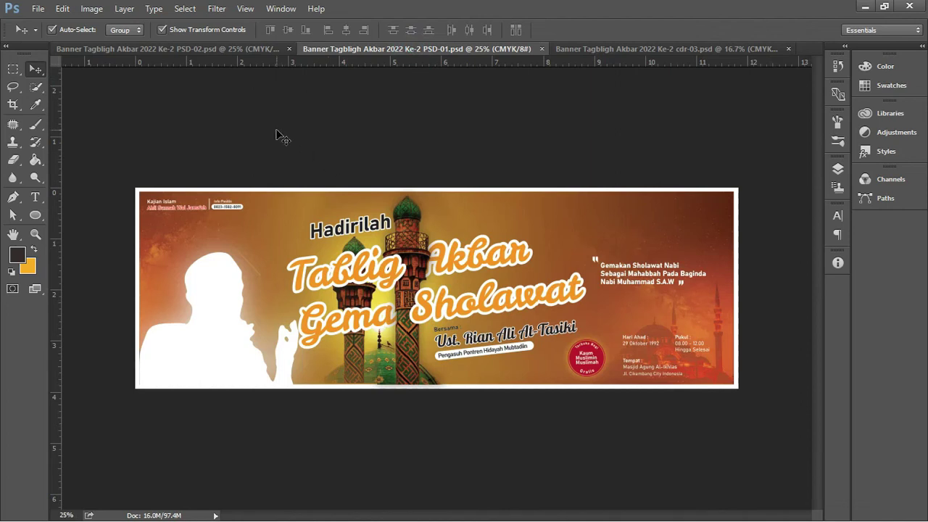
pyautogui.click(238, 53)
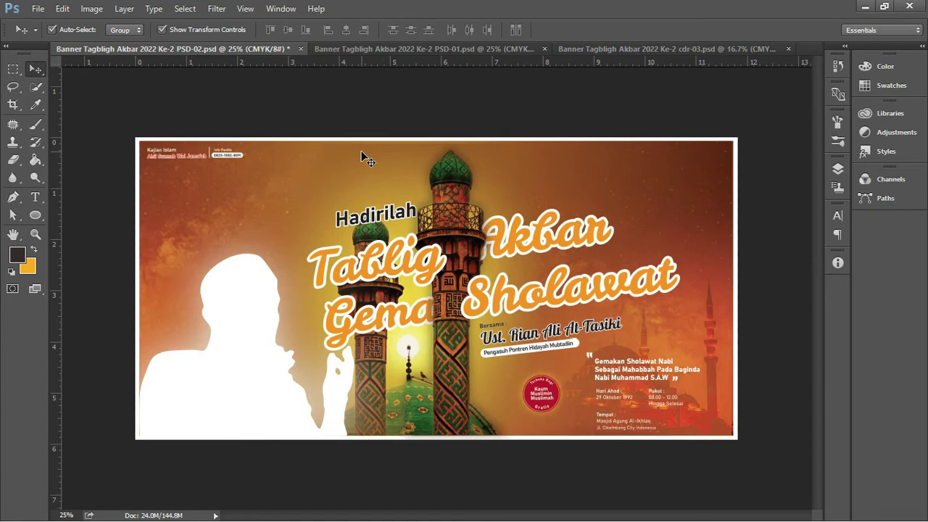
# - Autofit the PSD folder's Name column to show full banner file names, then return to CorelDRAW
pyautogui.hotkey('alt', 'Tab')
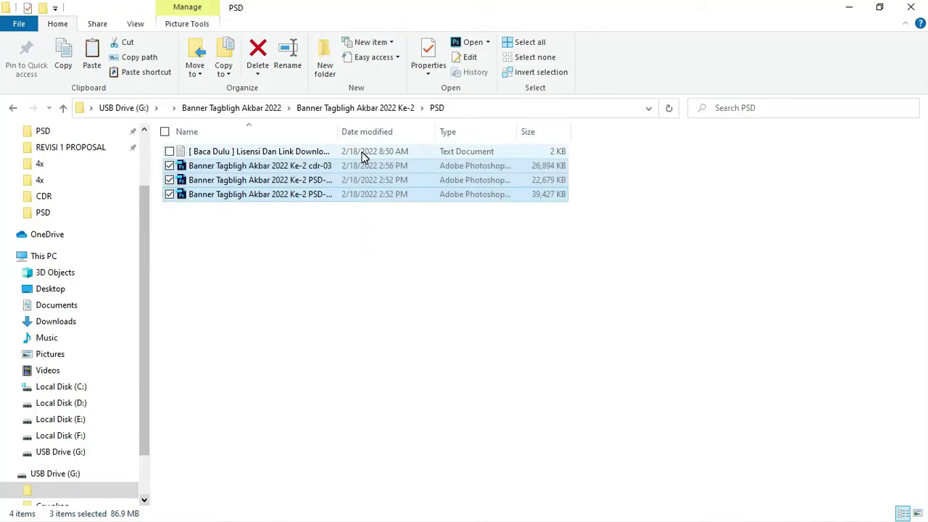
pyautogui.click(315, 234)
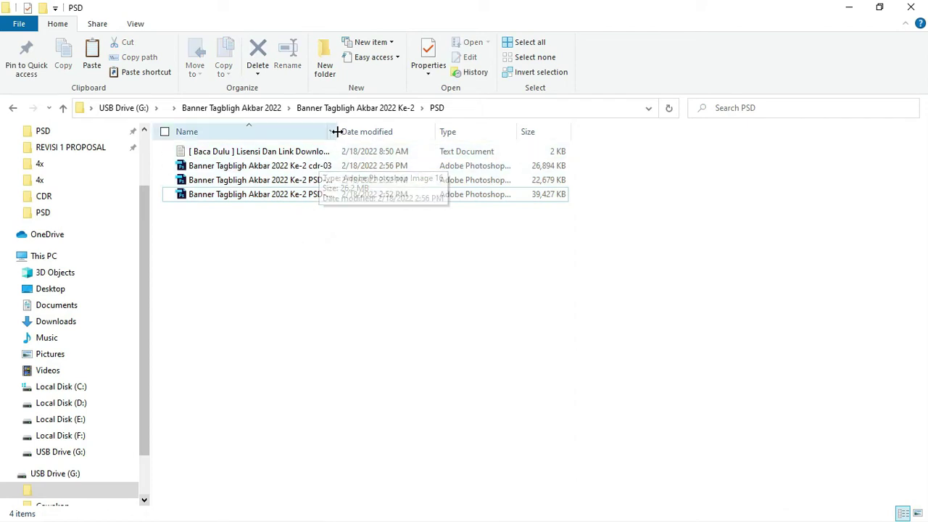
pyautogui.doubleClick(338, 131)
pyautogui.click(312, 166)
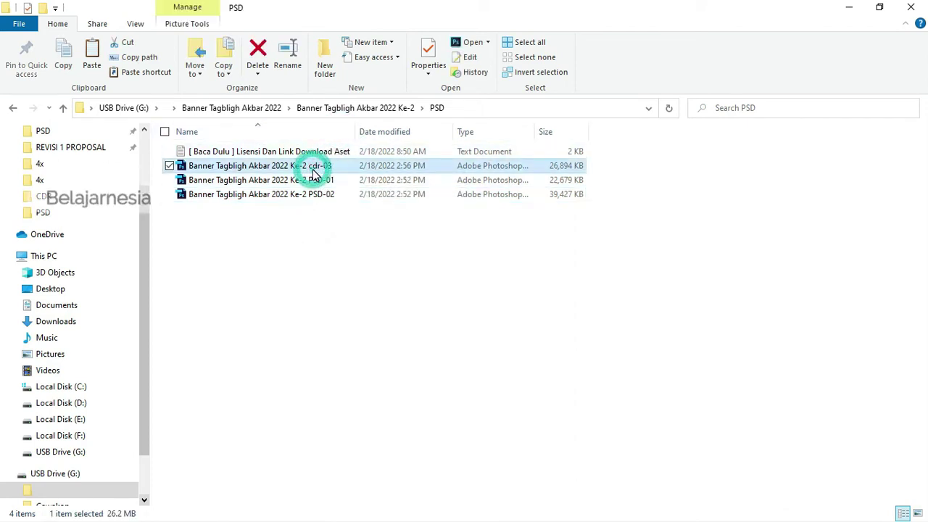
pyautogui.click(312, 181)
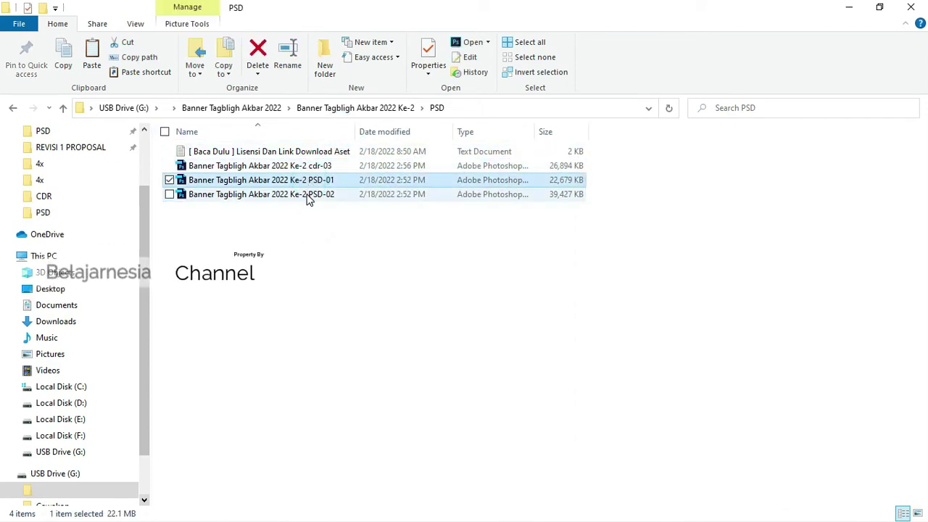
pyautogui.click(308, 197)
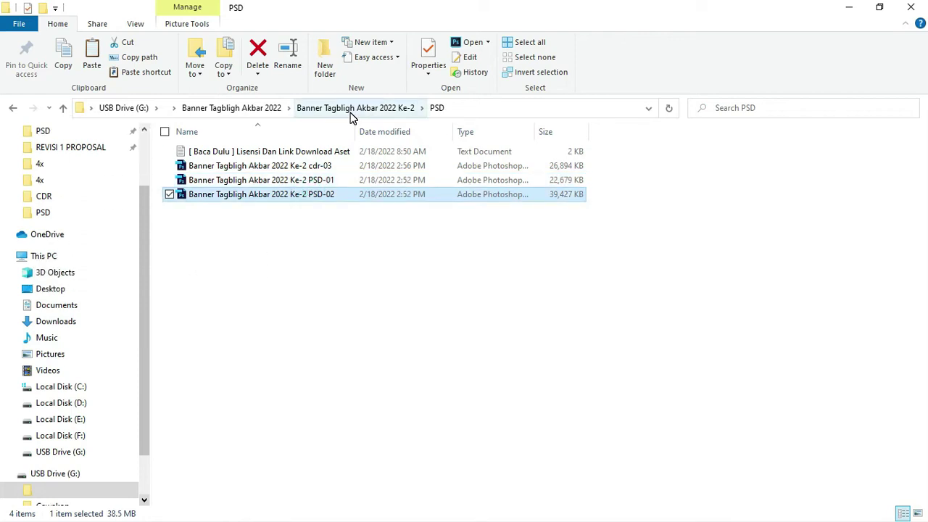
pyautogui.hotkey('alt', 'Tab')
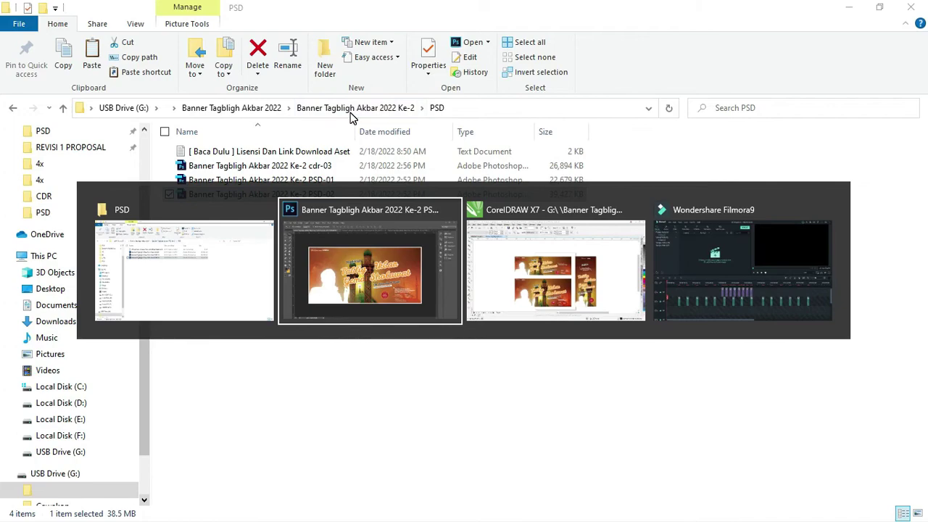
pyautogui.hotkey('alt', 'Tab')
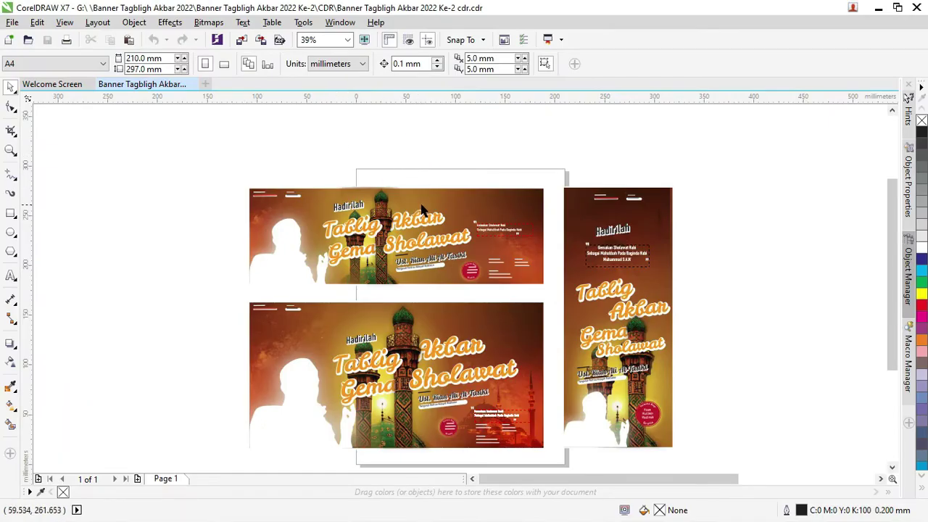
# - Select the top landscape banner group and the photo inside it
pyautogui.scroll(4, 423, 210)
pyautogui.scroll(-2, 316, 170)
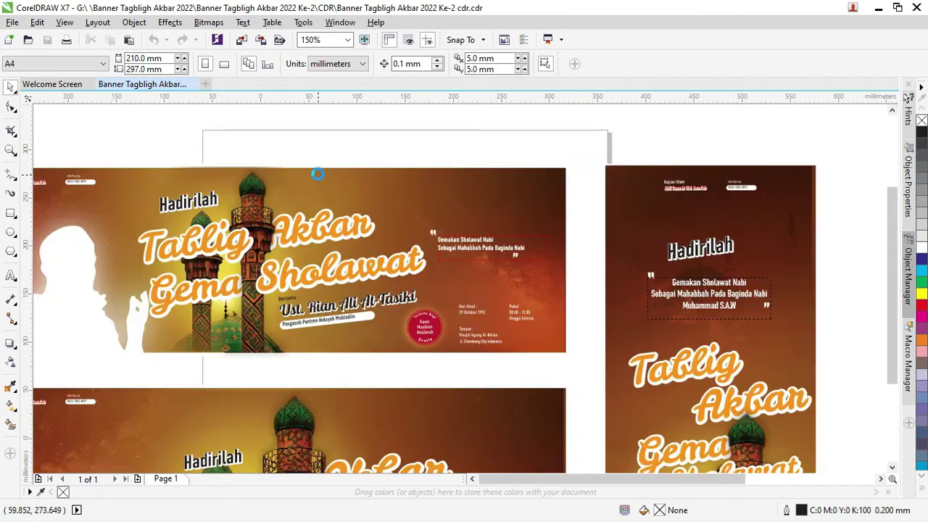
pyautogui.scroll(-3, 316, 170)
pyautogui.click(346, 228)
pyautogui.click(421, 155)
pyautogui.scroll(2, 426, 193)
pyautogui.click(425, 196)
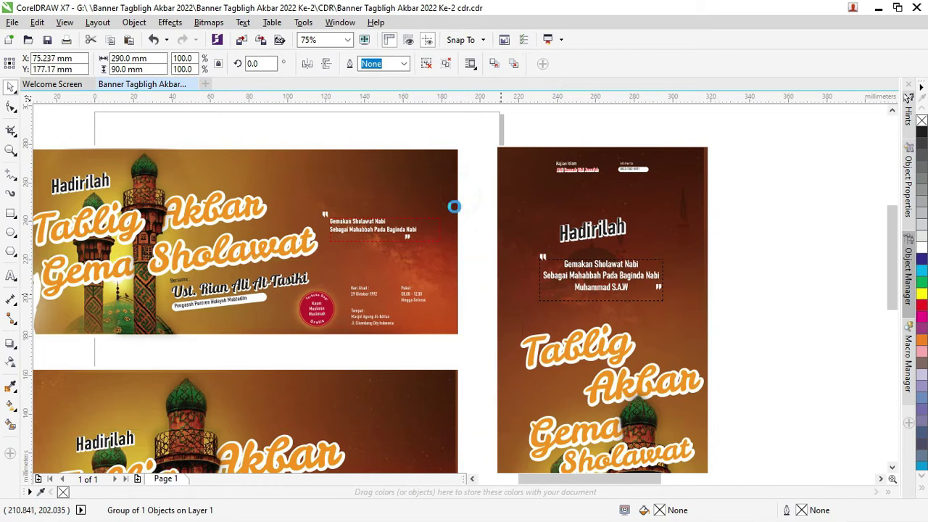
pyautogui.click(439, 180)
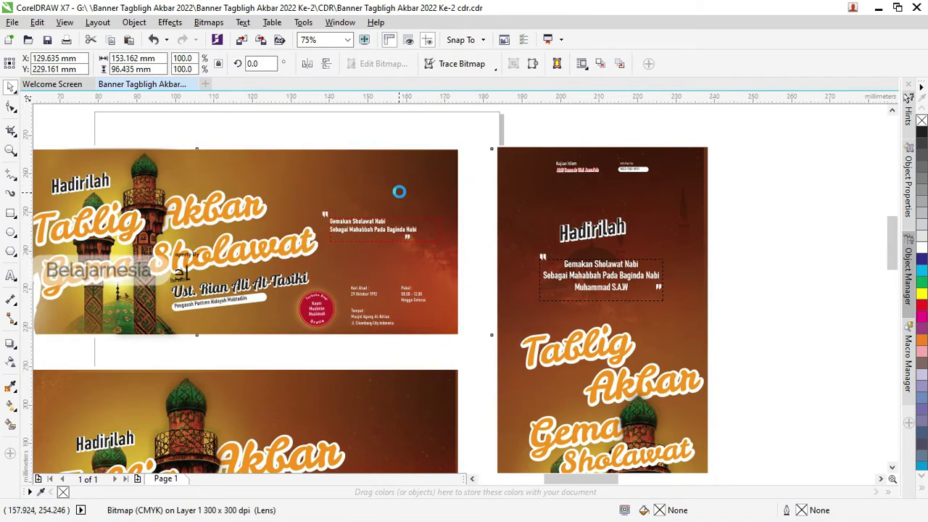
# - Clear the photo selection and marquee-select a set of banner objects
pyautogui.scroll(2, 398, 190)
pyautogui.scroll(-2, 403, 188)
pyautogui.scroll(-1, 403, 189)
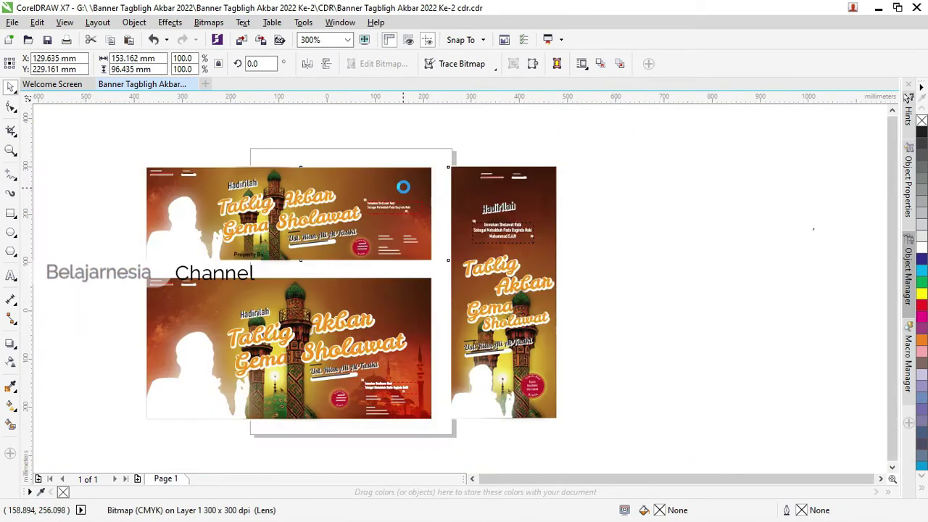
pyautogui.scroll(-1, 403, 189)
pyautogui.click(501, 174)
pyautogui.moveTo(537, 343); pyautogui.dragTo(420, 162)
pyautogui.scroll(1, 530, 260)
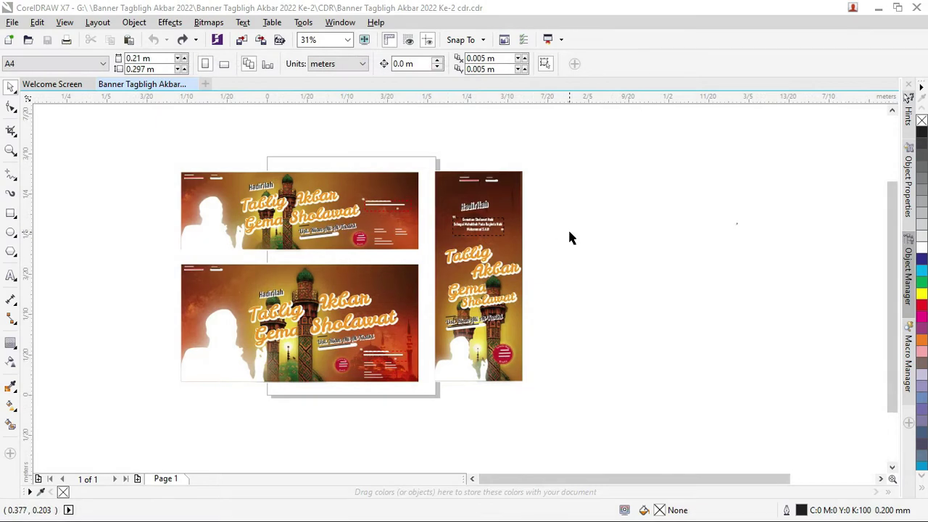
# - Move all the designs off the page to the lower right
pyautogui.moveTo(891, 268); pyautogui.dragTo(891, 257)
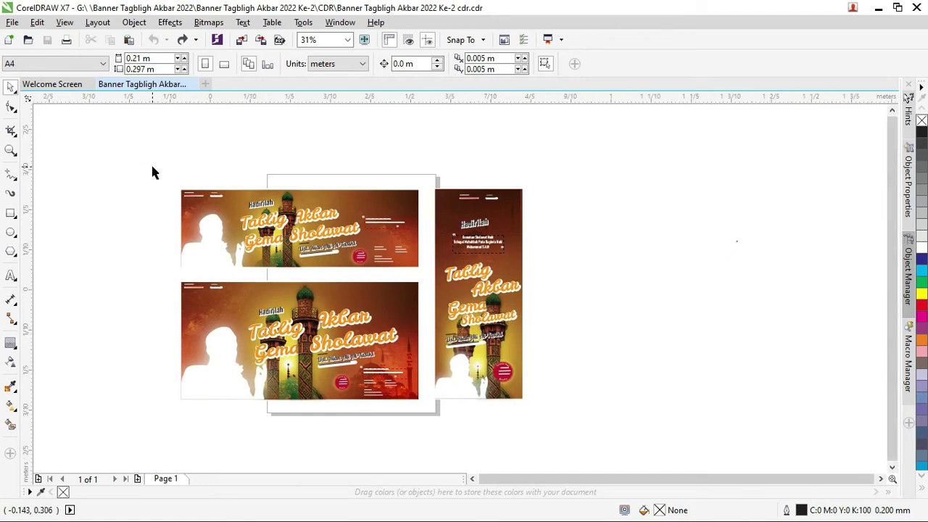
pyautogui.scroll(-2, 150, 163)
pyautogui.moveTo(131, 150); pyautogui.dragTo(264, 230)
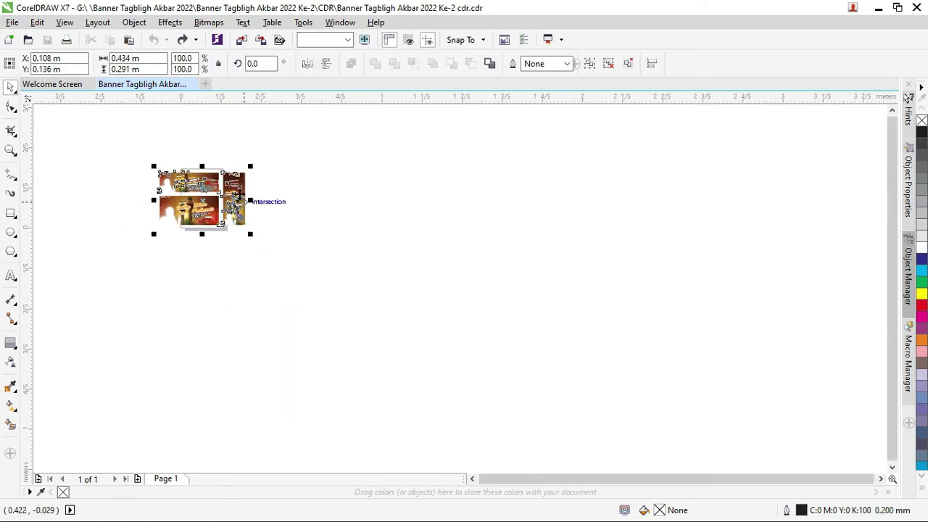
pyautogui.moveTo(237, 192); pyautogui.dragTo(460, 288)
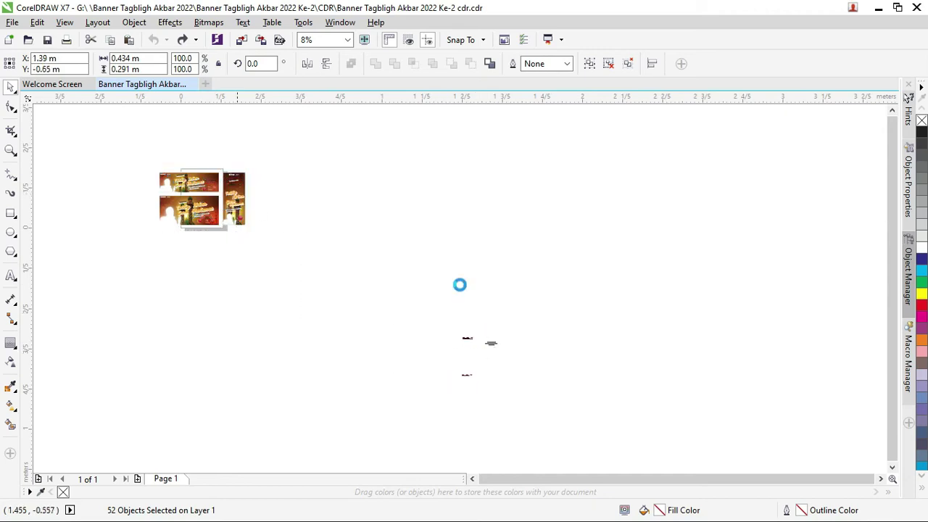
pyautogui.click(442, 395)
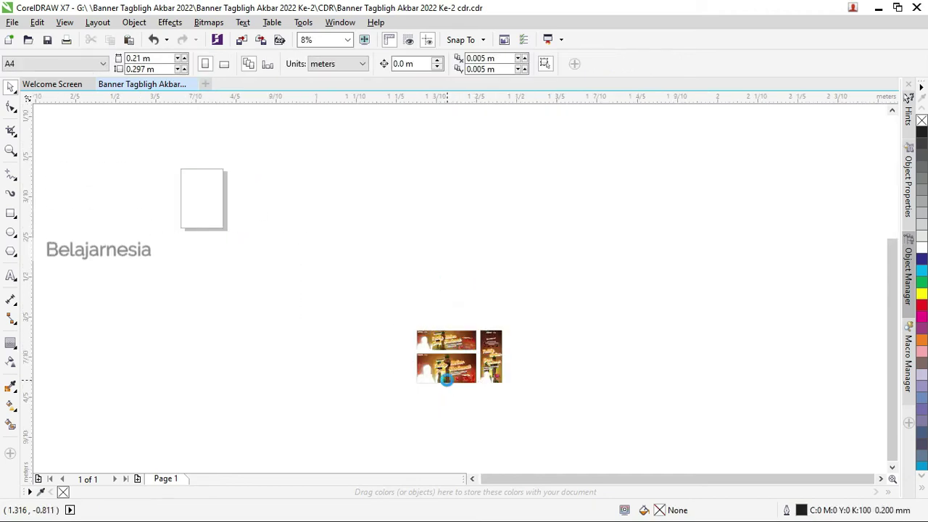
# - Bring the landscape Tabligh Akbar banner onto the A4 page
pyautogui.scroll(2, 447, 380)
pyautogui.scroll(2, 387, 404)
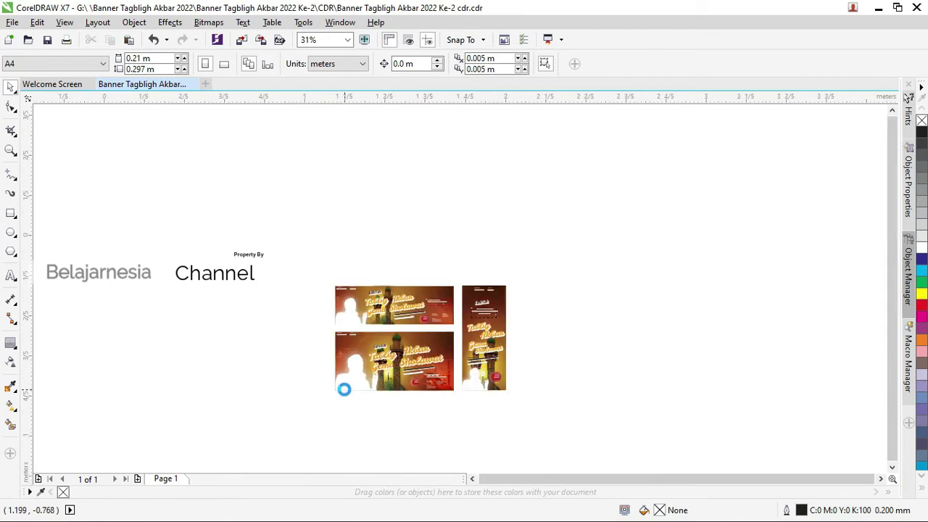
pyautogui.scroll(-4, 344, 390)
pyautogui.moveTo(309, 407)
pyautogui.mouseDown()
pyautogui.moveTo(407, 354)
pyautogui.moveTo(239, 278)
pyautogui.moveTo(153, 207)
pyautogui.mouseUp()
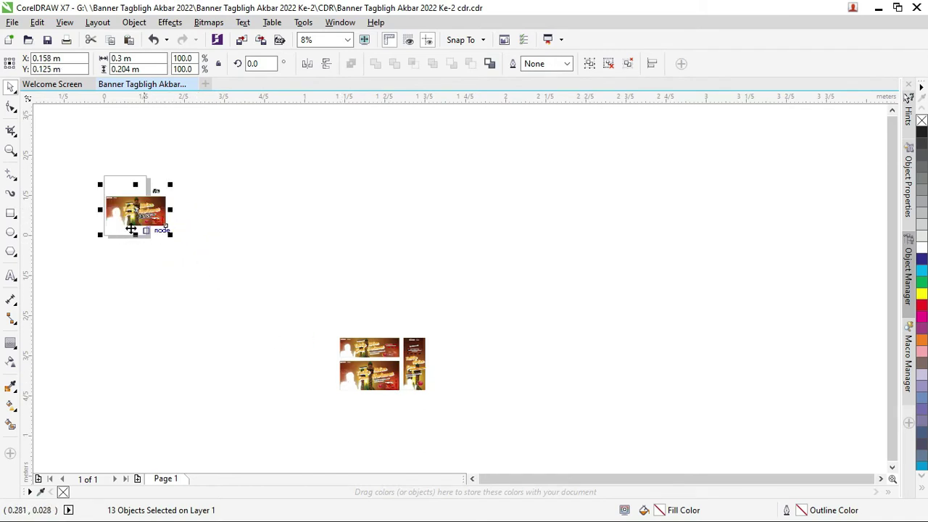
pyautogui.scroll(1, 158, 194)
pyautogui.scroll(2, 158, 194)
pyautogui.scroll(2, 296, 216)
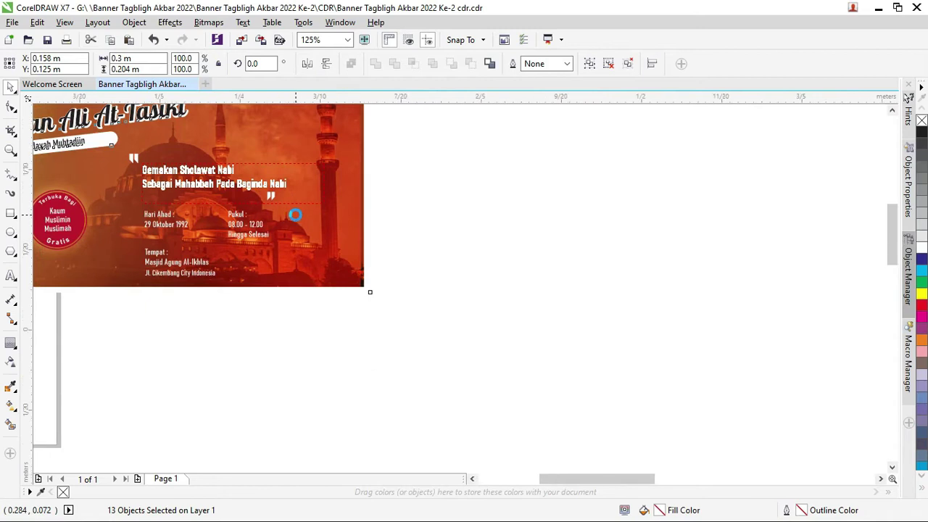
pyautogui.click(219, 145)
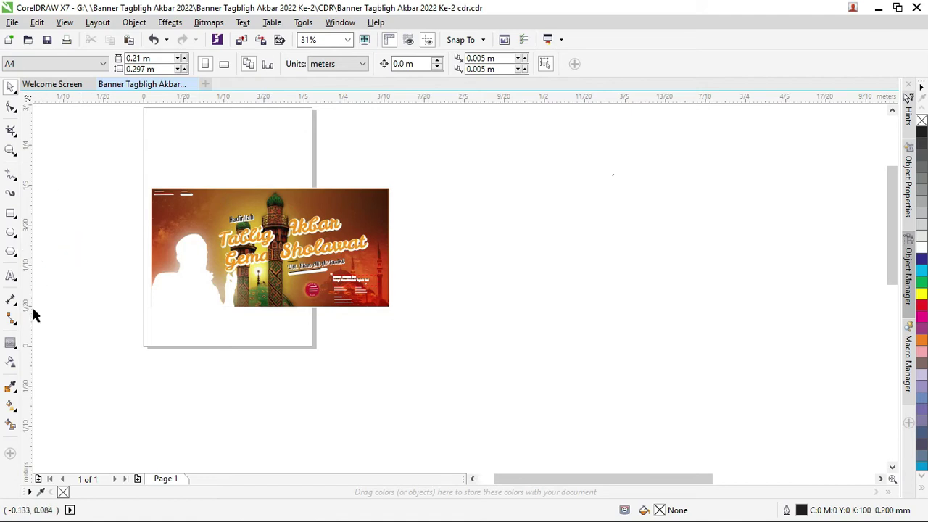
# - Set the page size to a custom 2 m wide by 1 m high
pyautogui.click(152, 58)
pyautogui.write('1')
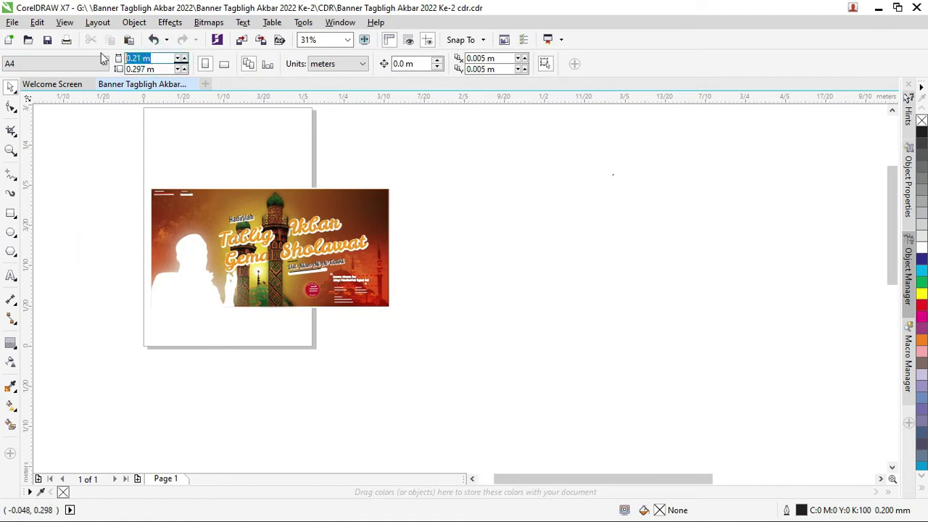
pyautogui.click(161, 69)
pyautogui.click(149, 60)
pyautogui.click(153, 68)
pyautogui.write('1')
pyautogui.press('Return')
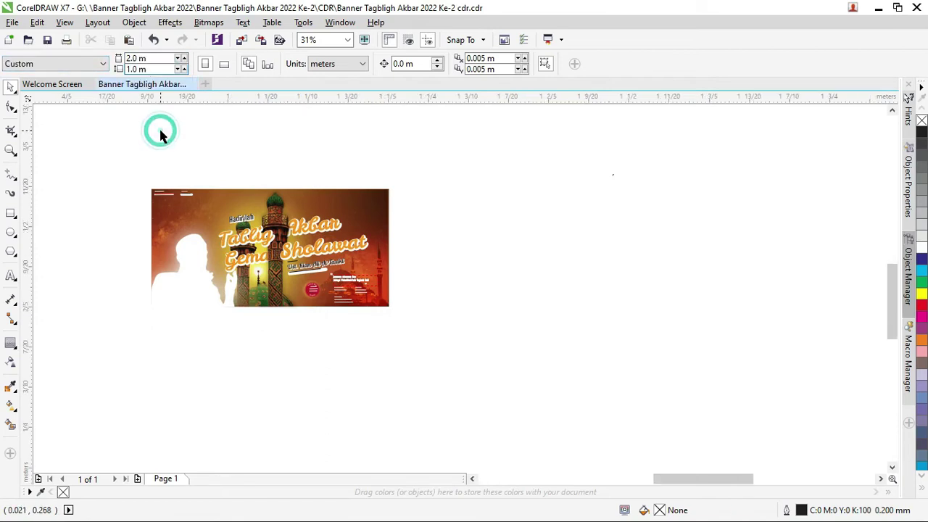
pyautogui.scroll(-2, 316, 185)
pyautogui.scroll(-3, 334, 191)
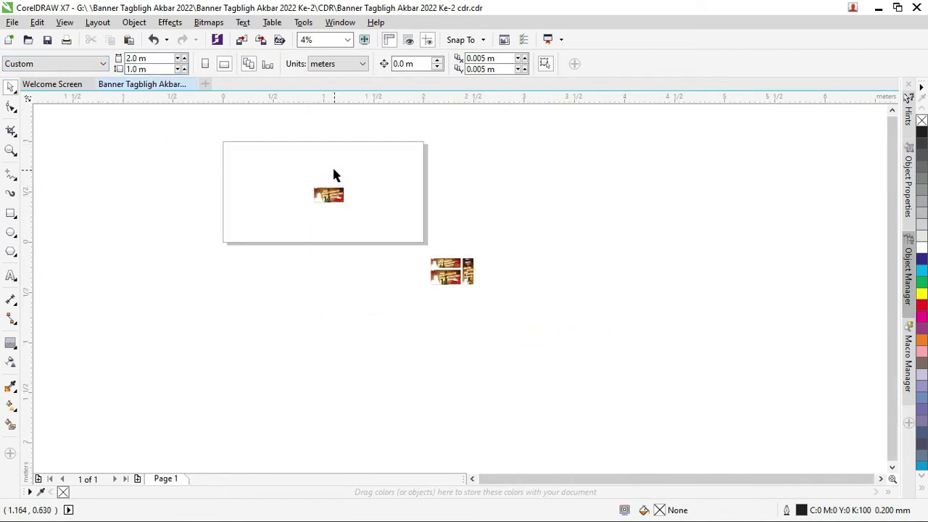
pyautogui.scroll(1, 332, 171)
# - Ungroup the small five-object group and delete the three stray objects above the banner
pyautogui.moveTo(231, 178)
pyautogui.mouseDown()
pyautogui.moveTo(425, 267)
pyautogui.moveTo(375, 182)
pyautogui.mouseUp()
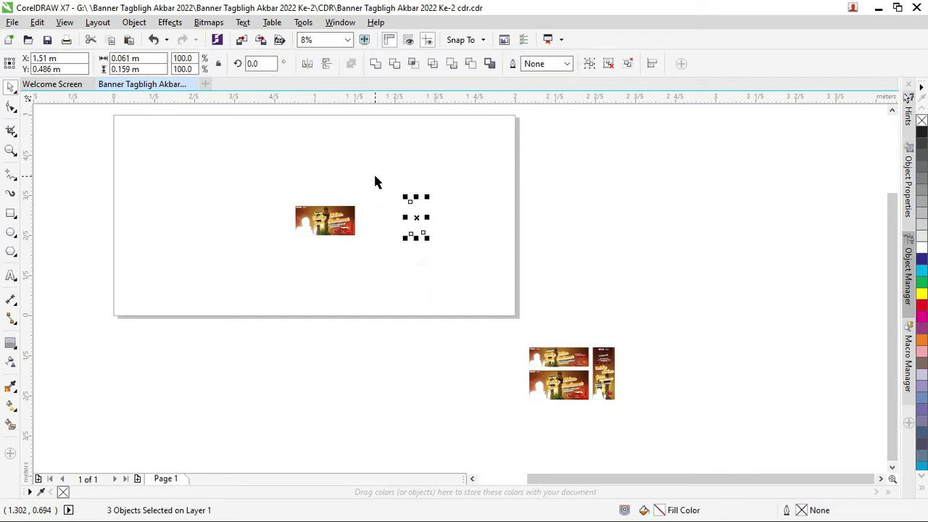
pyautogui.click(411, 219)
pyautogui.scroll(2, 346, 212)
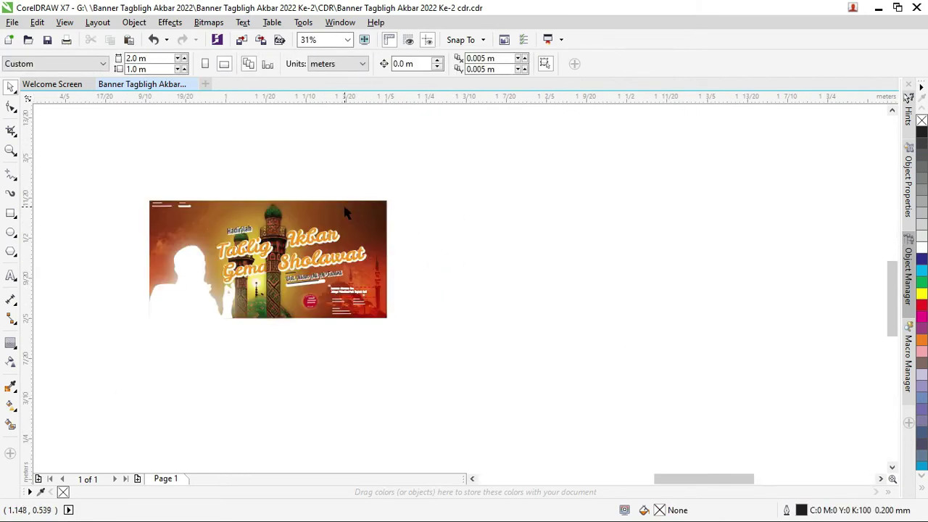
pyautogui.moveTo(440, 362)
pyautogui.mouseDown()
pyautogui.moveTo(116, 187)
pyautogui.moveTo(395, 320)
pyautogui.mouseUp()
pyautogui.click(445, 237)
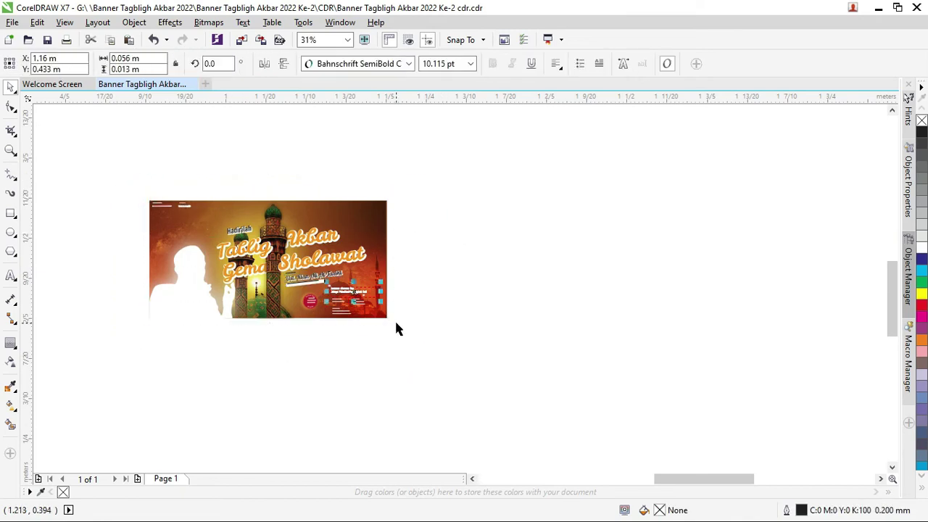
pyautogui.click(383, 238)
pyautogui.click(348, 179)
pyautogui.rightClick(348, 178)
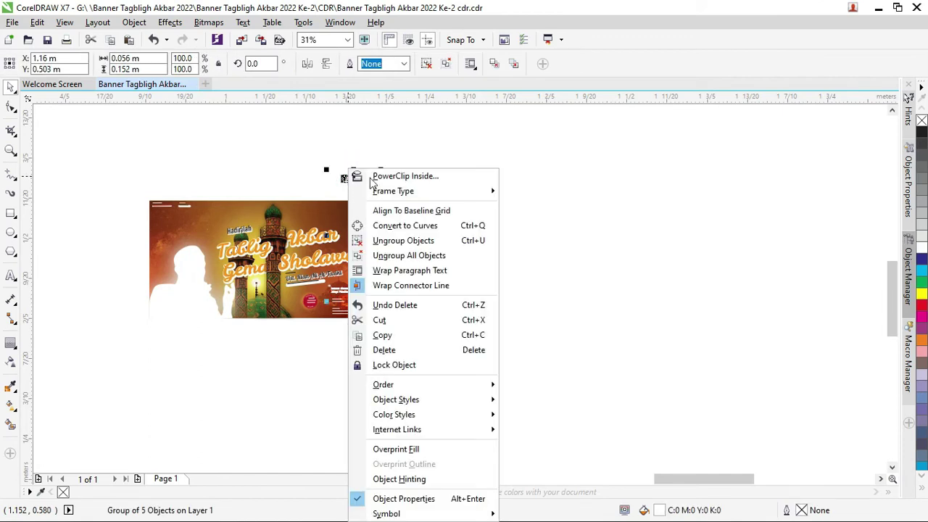
pyautogui.click(413, 255)
pyautogui.moveTo(307, 143)
pyautogui.mouseDown()
pyautogui.moveTo(406, 200)
pyautogui.moveTo(436, 198)
pyautogui.mouseUp()
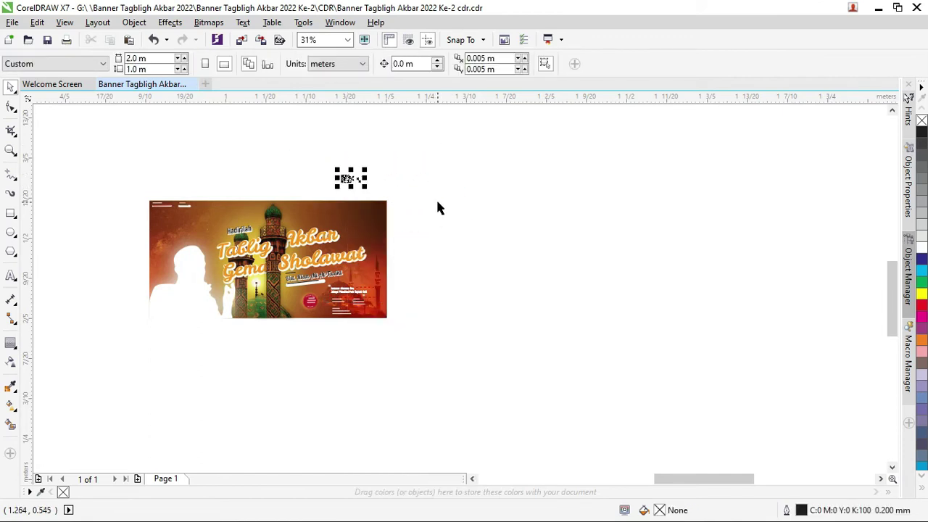
pyautogui.press('Delete')
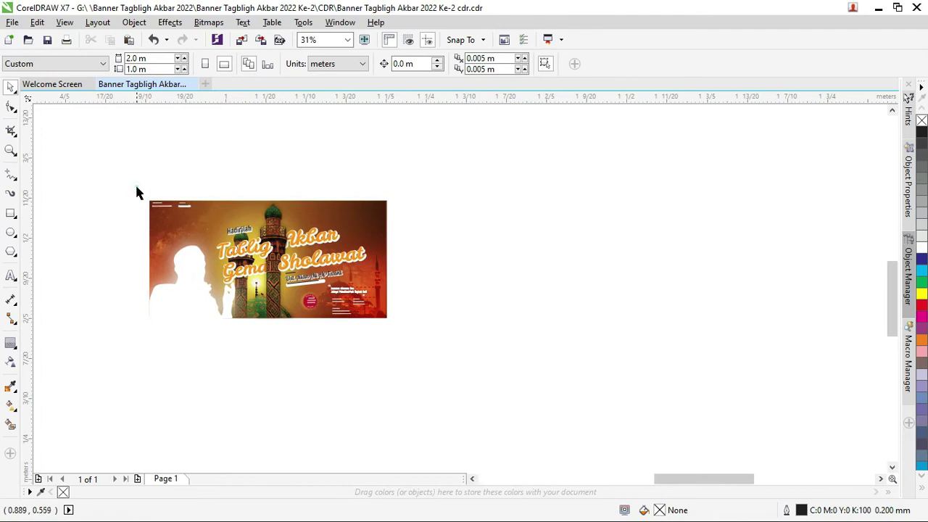
# - Regroup the banner pieces into a 94-object group, undoing an accidental move
pyautogui.moveTo(136, 190); pyautogui.dragTo(393, 319)
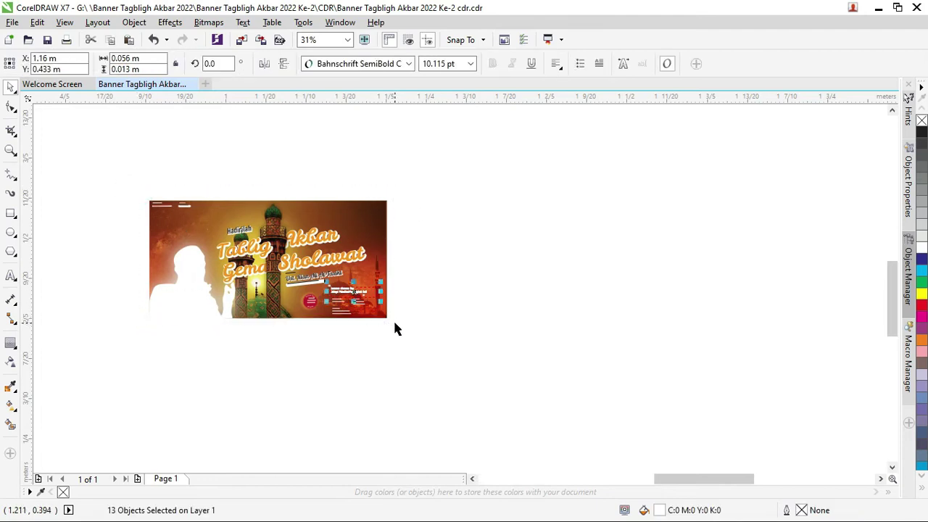
pyautogui.hotkey('ctrl', 'g')
pyautogui.rightClick(373, 239)
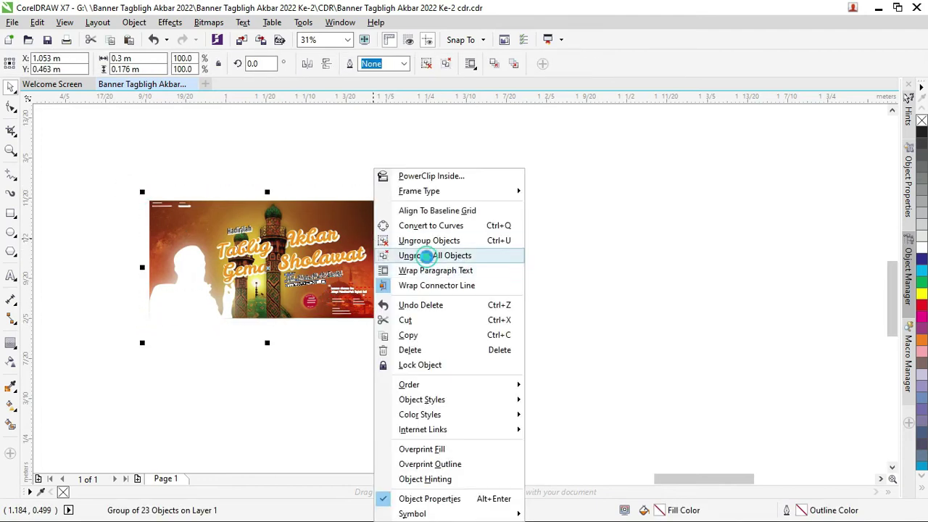
pyautogui.click(426, 256)
pyautogui.moveTo(140, 188); pyautogui.dragTo(392, 325)
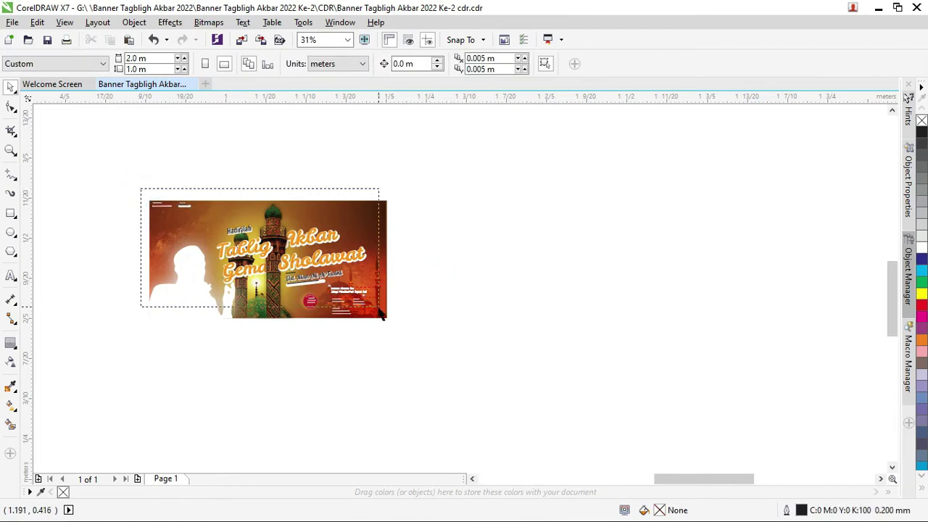
pyautogui.moveTo(342, 245); pyautogui.dragTo(298, 238)
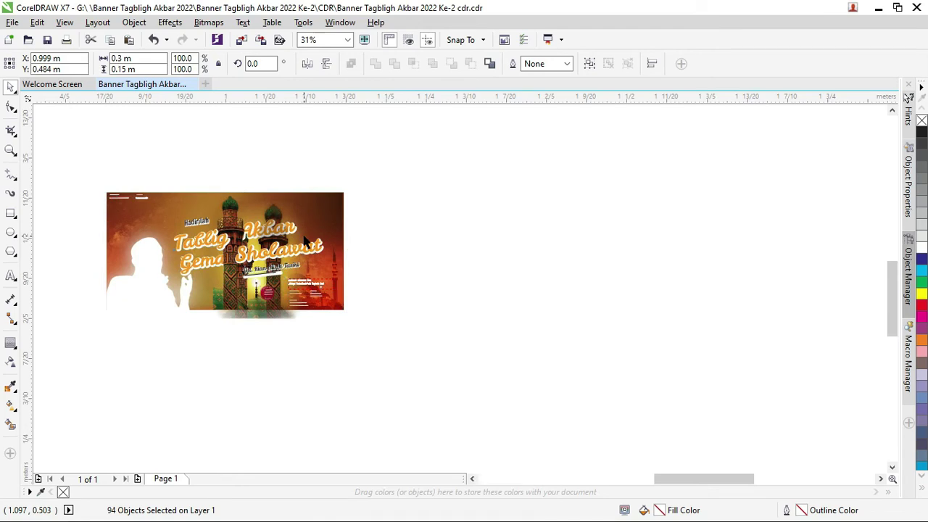
pyautogui.hotkey('ctrl', 'z')
pyautogui.click(280, 192)
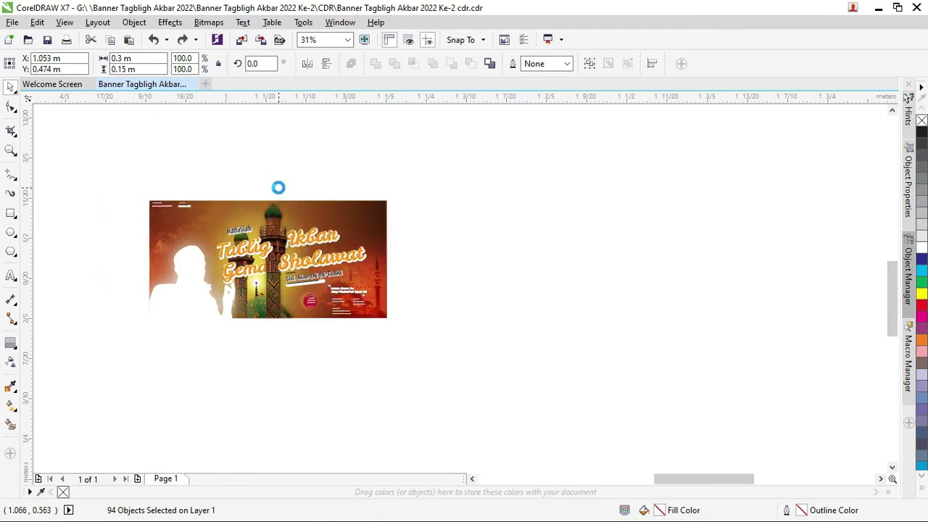
pyautogui.hotkey('ctrl', 'g')
# - Undo changes to the minaret lens bitmap, then group all 96 banner pieces
pyautogui.moveTo(119, 167)
pyautogui.mouseDown()
pyautogui.moveTo(392, 330)
pyautogui.moveTo(366, 250)
pyautogui.mouseUp()
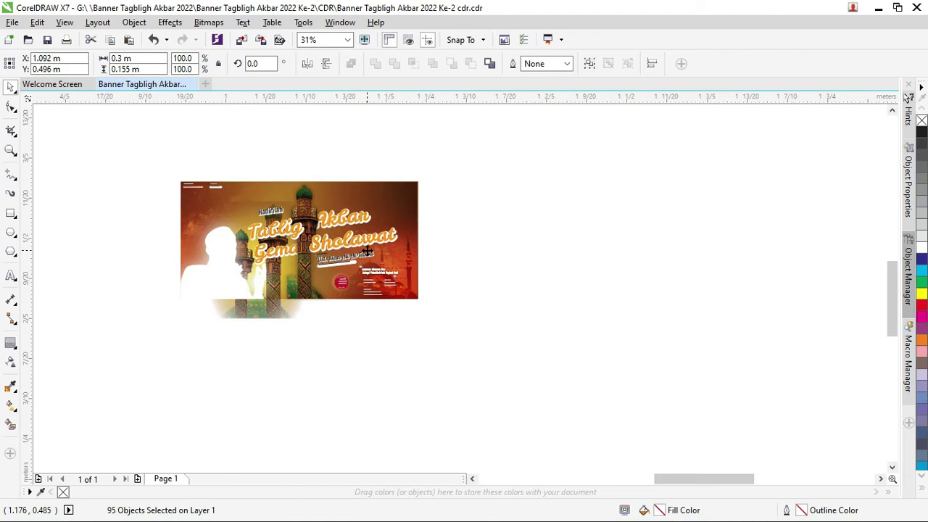
pyautogui.click(319, 167)
pyautogui.click(274, 319)
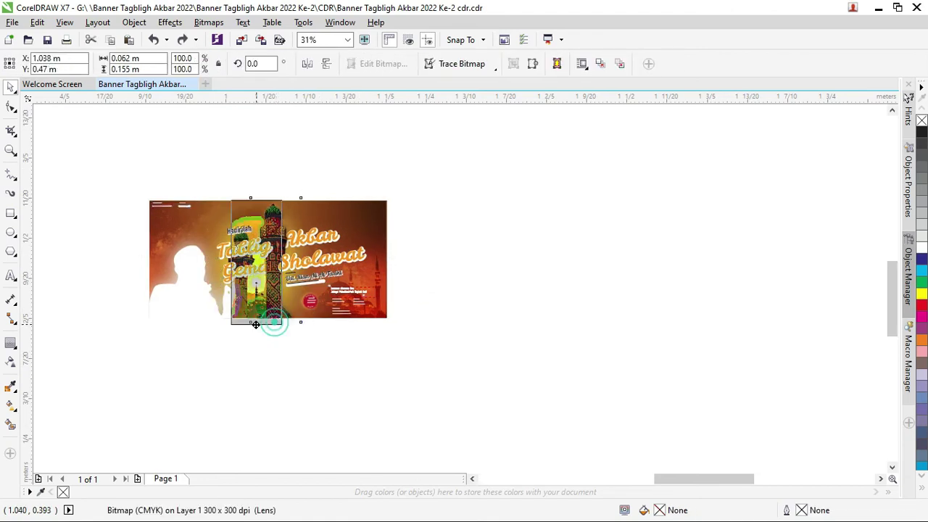
pyautogui.hotkey('ctrl', 'z')
pyautogui.hotkey('ctrl', 'z')
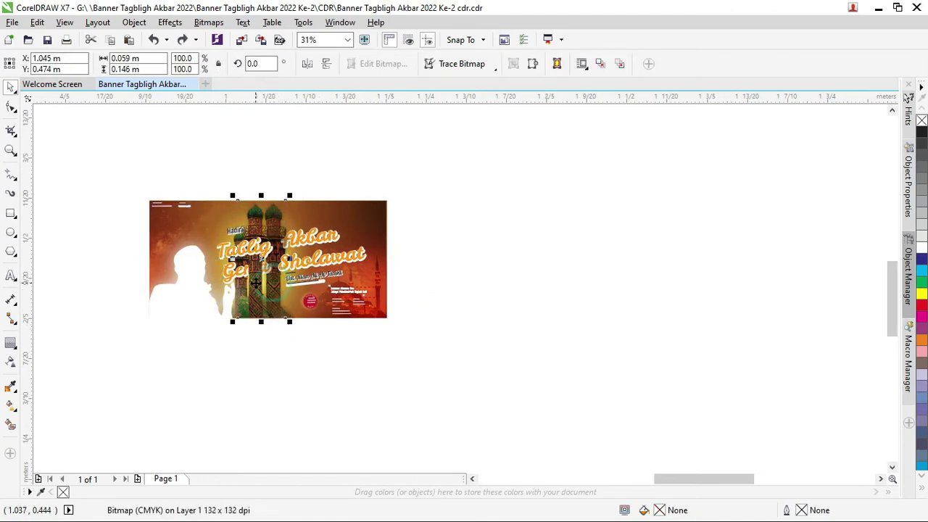
pyautogui.hotkey('ctrl', 'z')
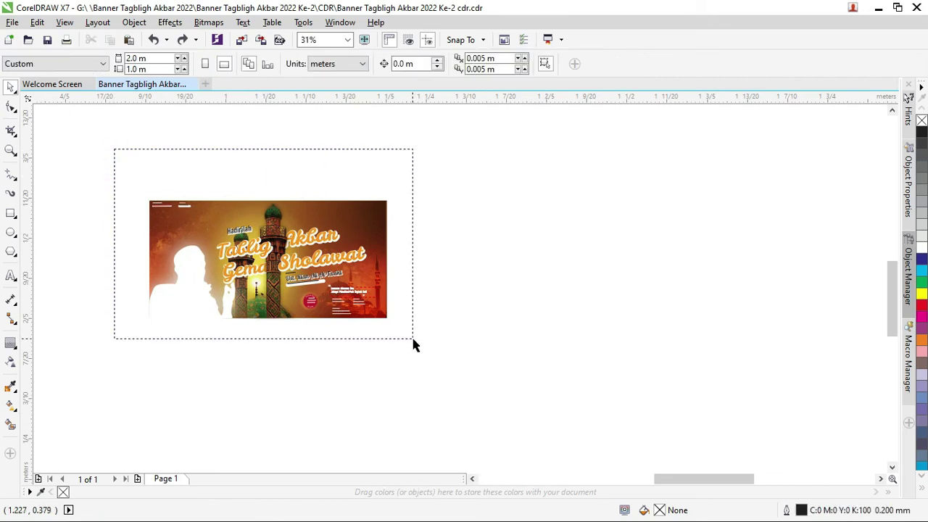
pyautogui.moveTo(120, 164); pyautogui.dragTo(395, 344)
pyautogui.moveTo(362, 291); pyautogui.dragTo(391, 269)
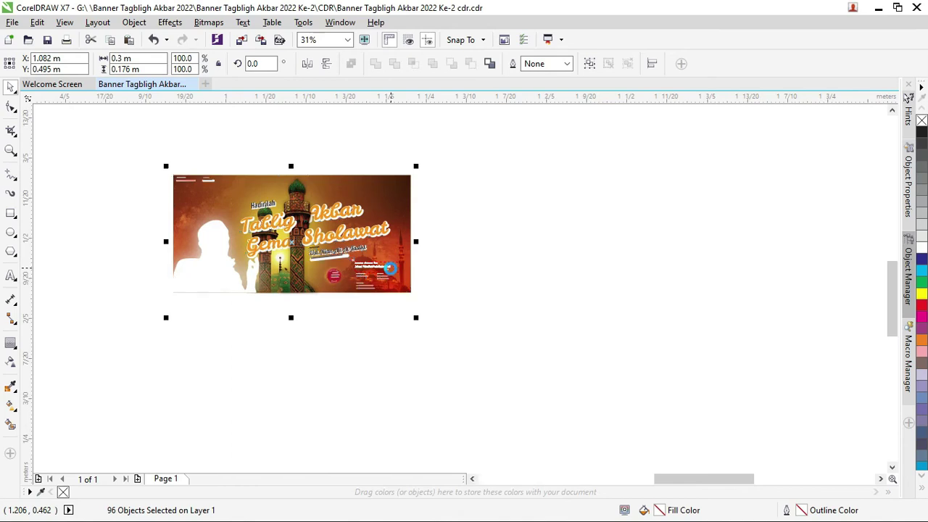
pyautogui.hotkey('ctrl', 'g')
pyautogui.scroll(-1, 324, 293)
# - With Lock Ratio on, set the banner group's width to 3 m
pyautogui.scroll(-1, 324, 293)
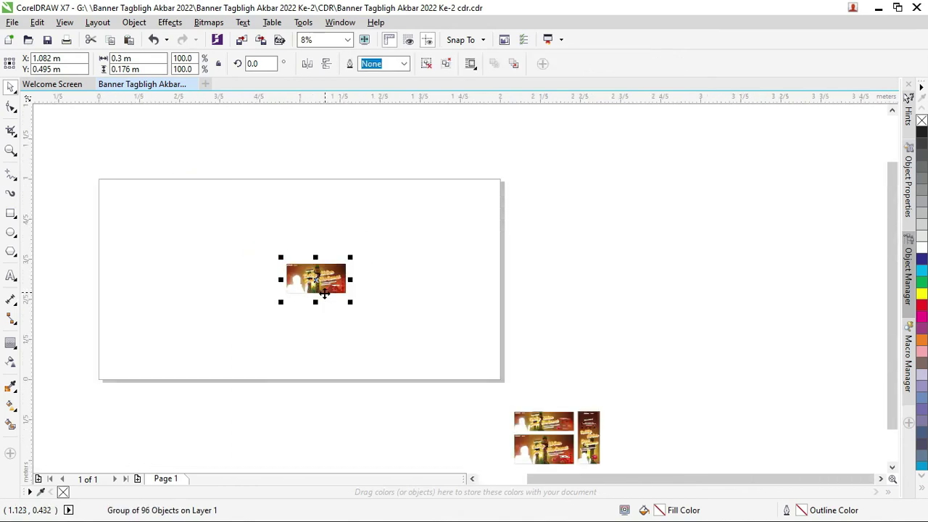
pyautogui.click(220, 64)
pyautogui.click(124, 58)
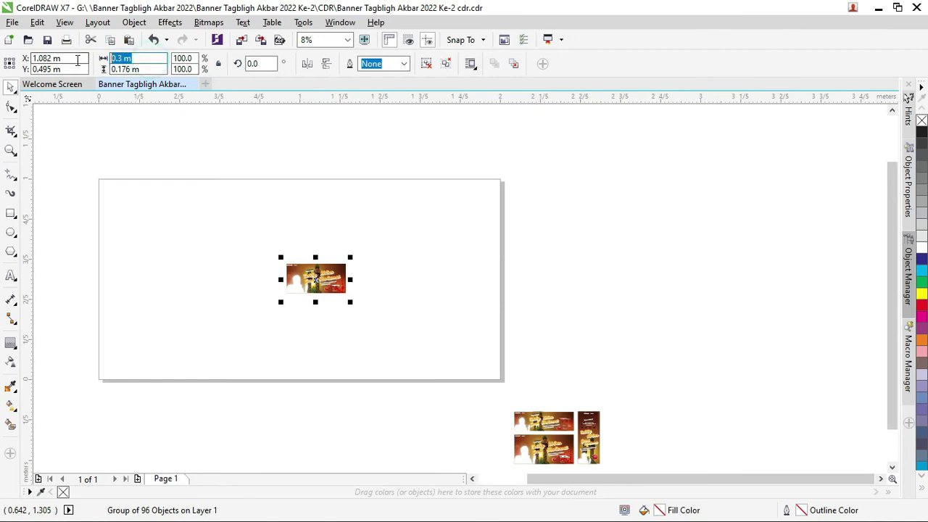
pyautogui.click(219, 64)
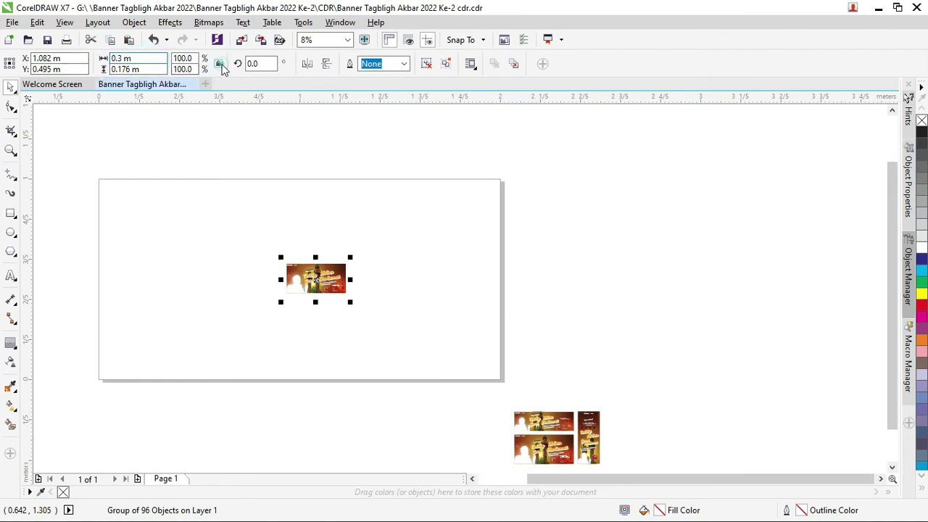
pyautogui.click(124, 58)
pyautogui.write('3.')
pyautogui.press('Return')
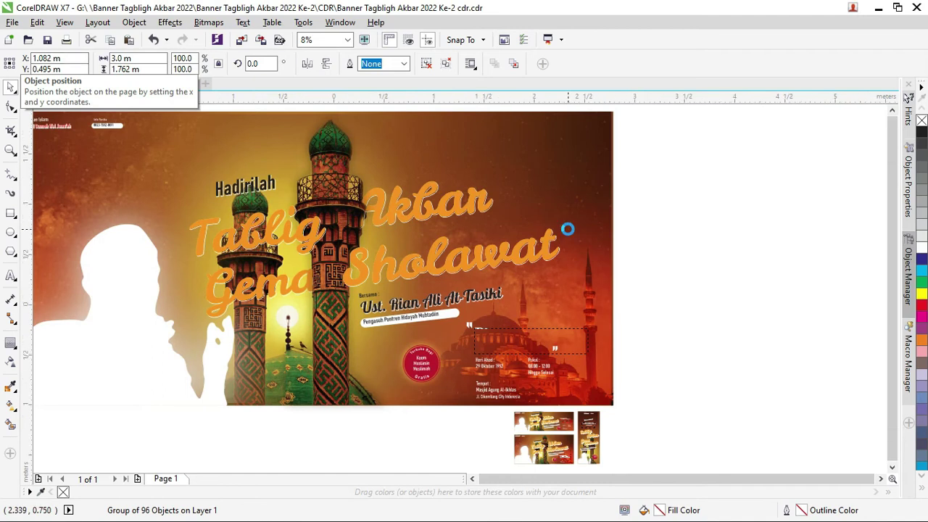
# - Undo an accidental drag so the 3.0 × 1.762 m banner stays in place
pyautogui.scroll(-2, 568, 229)
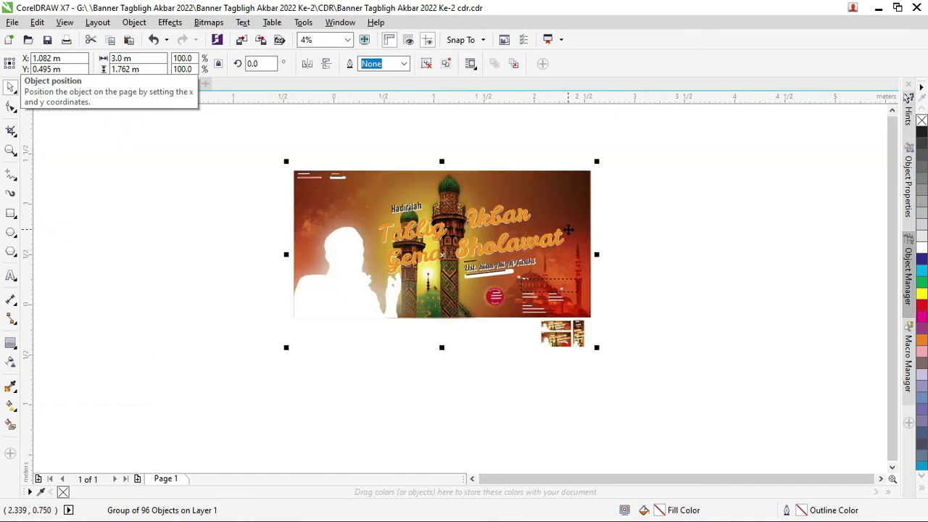
pyautogui.click(661, 225)
pyautogui.moveTo(581, 202); pyautogui.dragTo(494, 201)
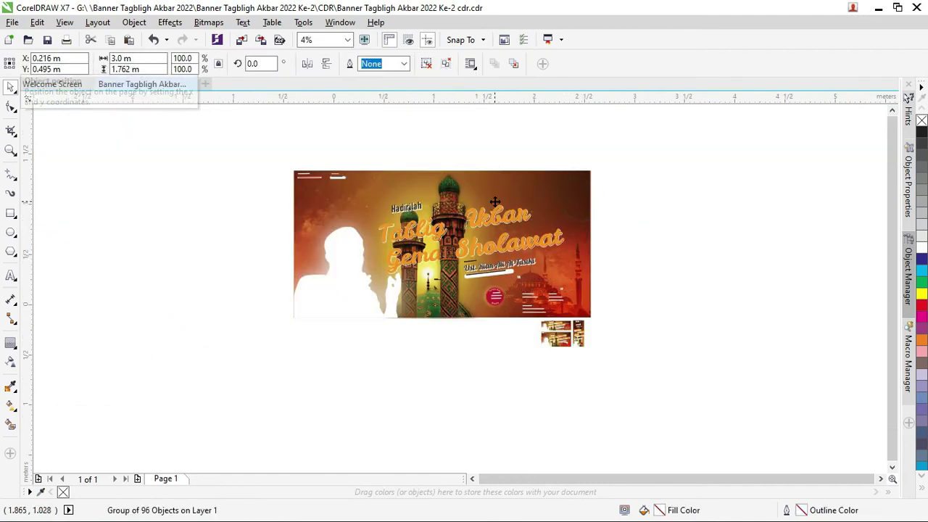
pyautogui.hotkey('ctrl', 'z')
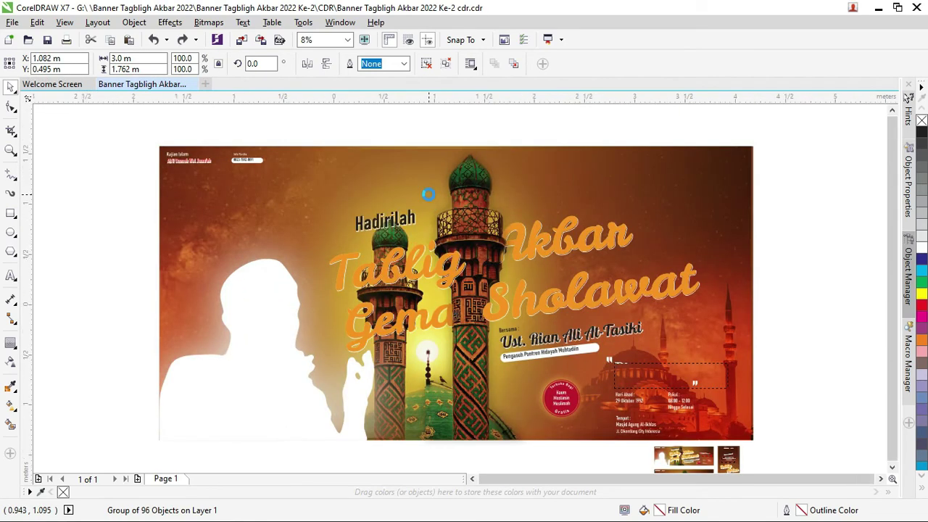
pyautogui.scroll(3, 429, 207)
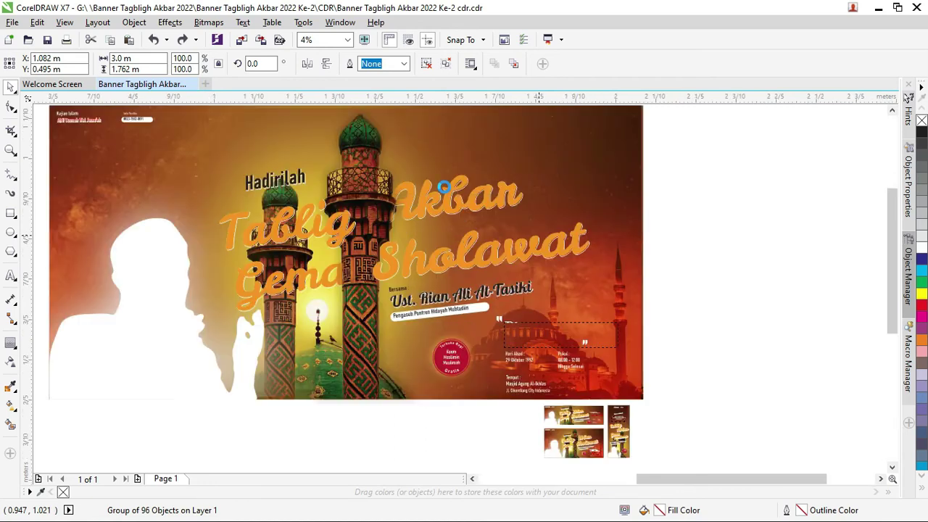
pyautogui.scroll(3, 327, 186)
pyautogui.scroll(-2, 294, 197)
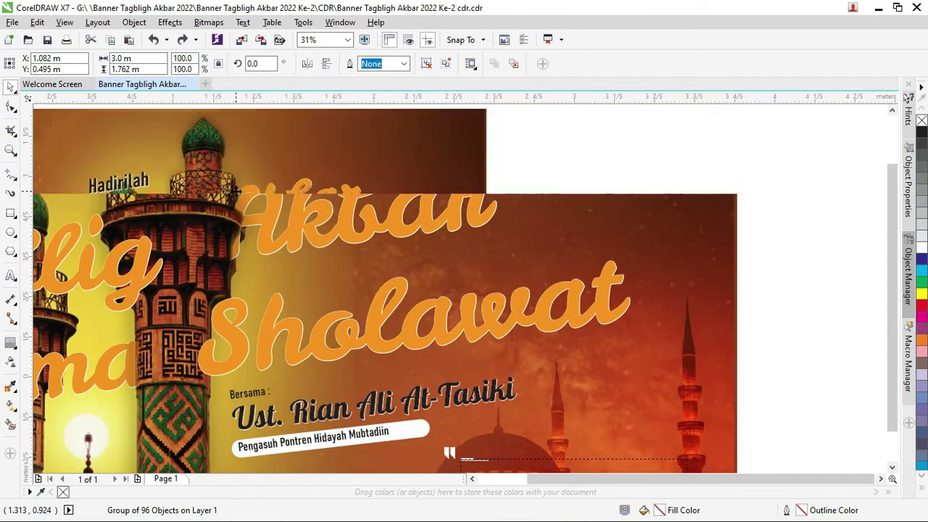
pyautogui.scroll(-2, 307, 210)
pyautogui.scroll(-2, 545, 262)
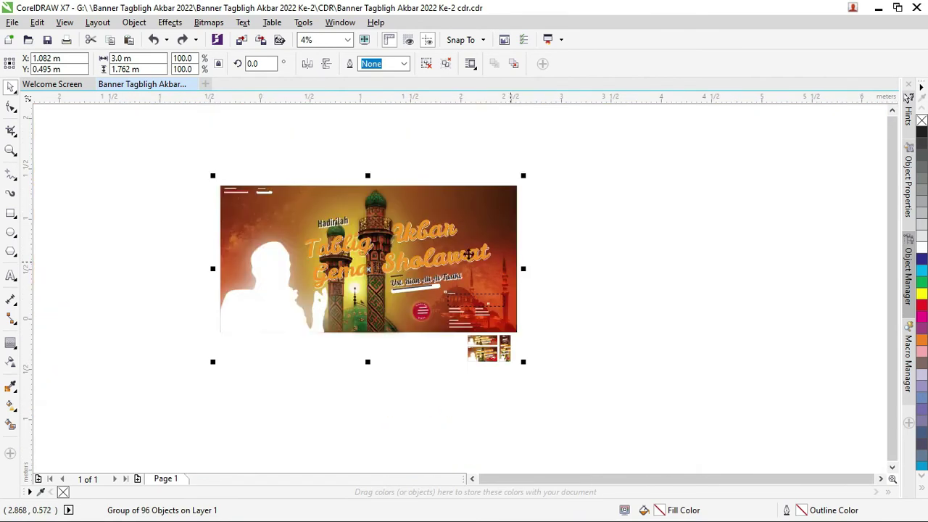
# - Ungroup the banner and select the word Akbar
pyautogui.rightClick(414, 235)
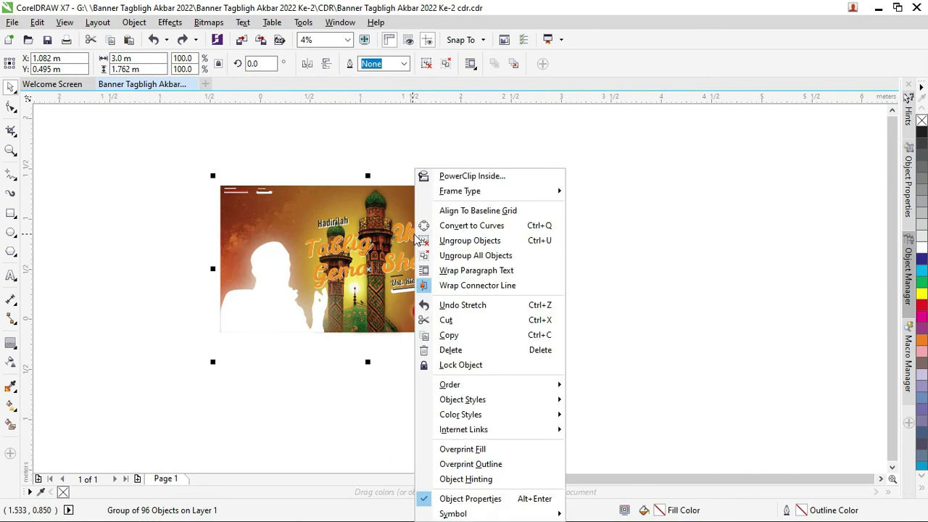
pyautogui.click(476, 254)
pyautogui.click(570, 211)
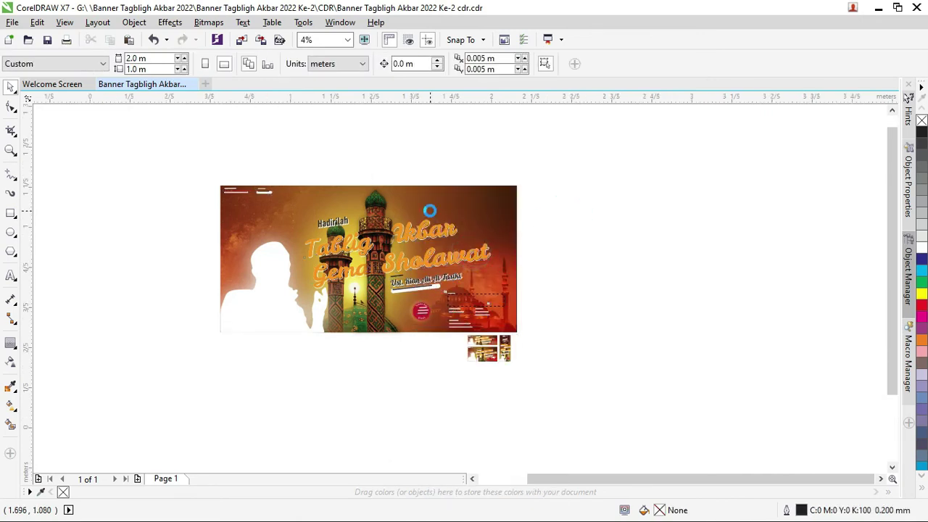
pyautogui.scroll(2, 409, 212)
pyautogui.click(421, 249)
pyautogui.scroll(2, 451, 252)
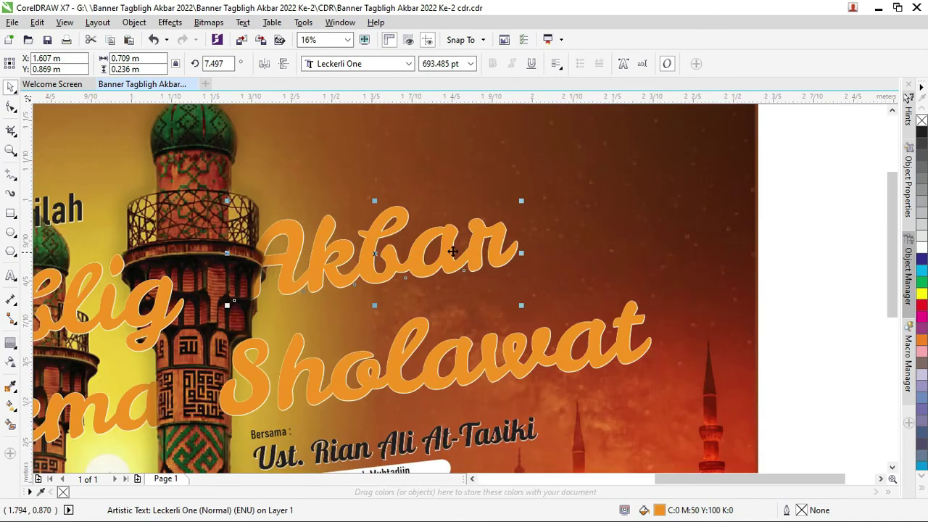
pyautogui.scroll(-2, 449, 244)
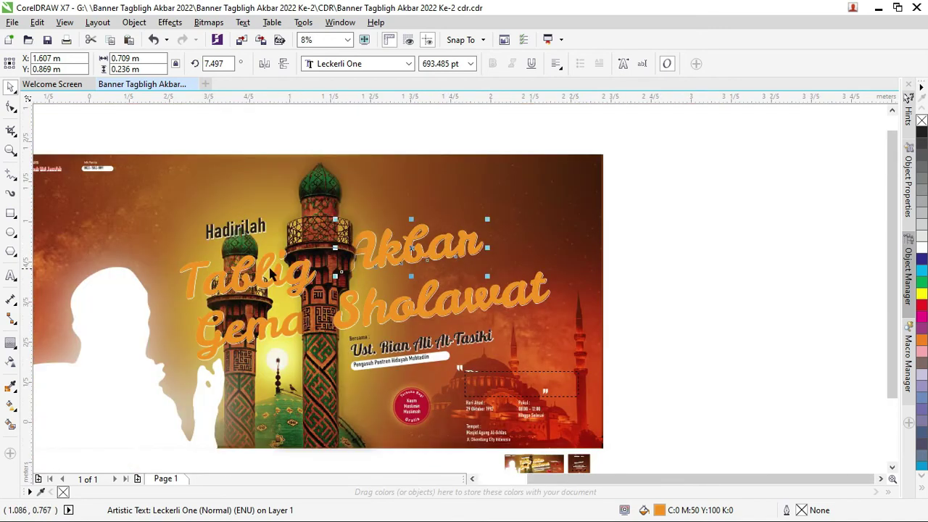
# - Add a white 0.02 m contour outline around Akbar
pyautogui.click(17, 341)
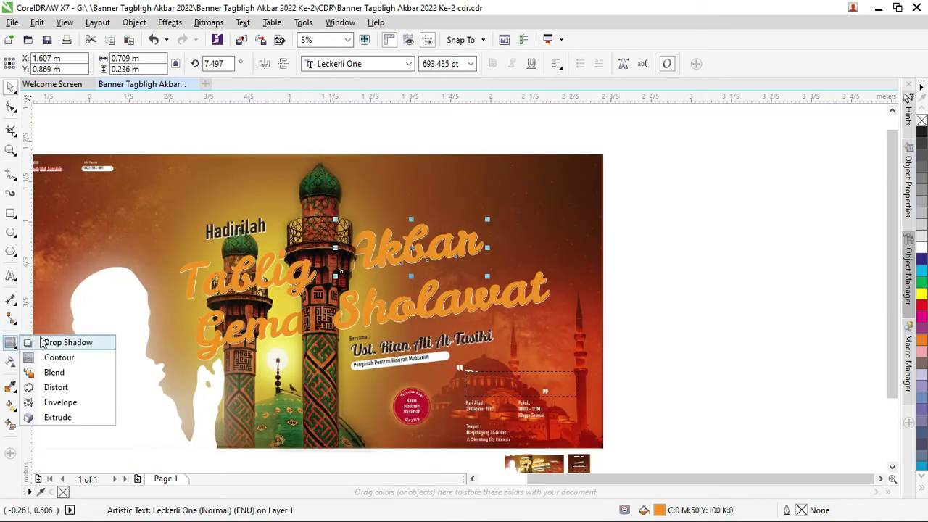
pyautogui.click(59, 358)
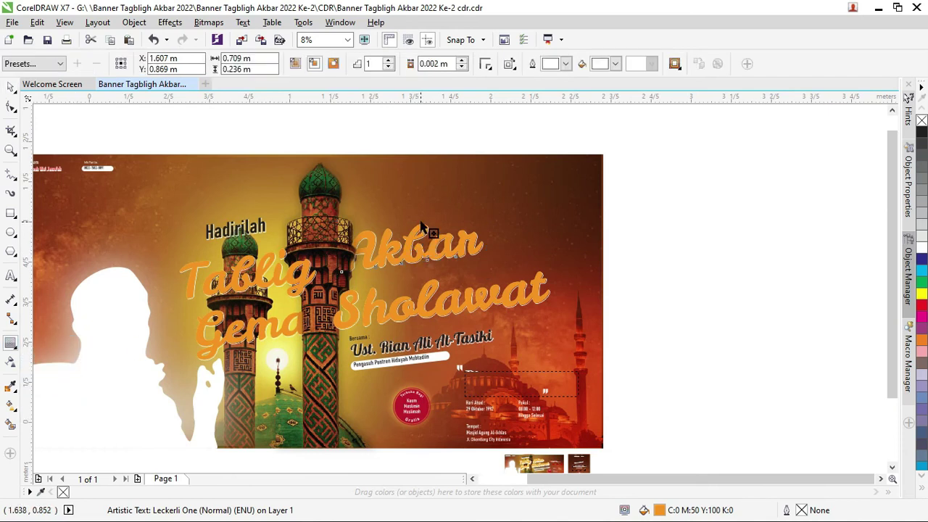
pyautogui.moveTo(423, 222); pyautogui.dragTo(417, 229)
pyautogui.click(494, 289)
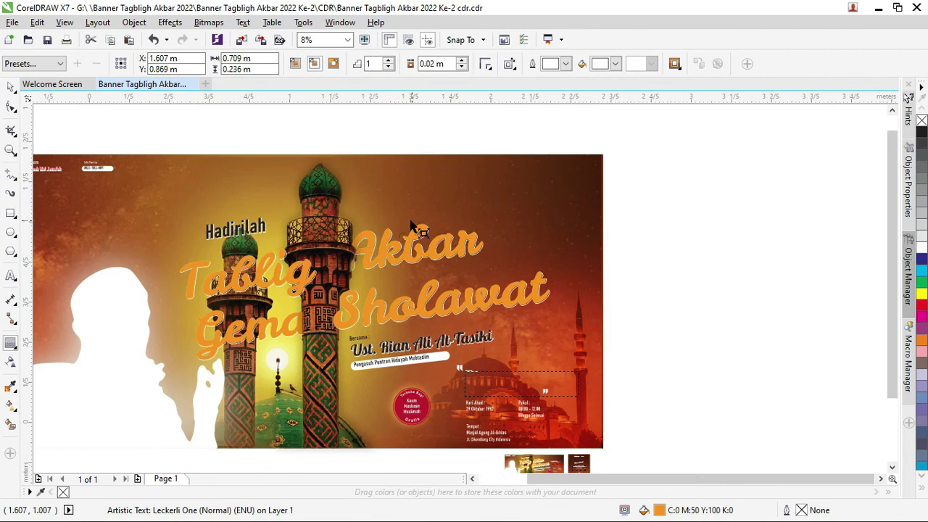
pyautogui.moveTo(411, 227); pyautogui.dragTo(408, 216)
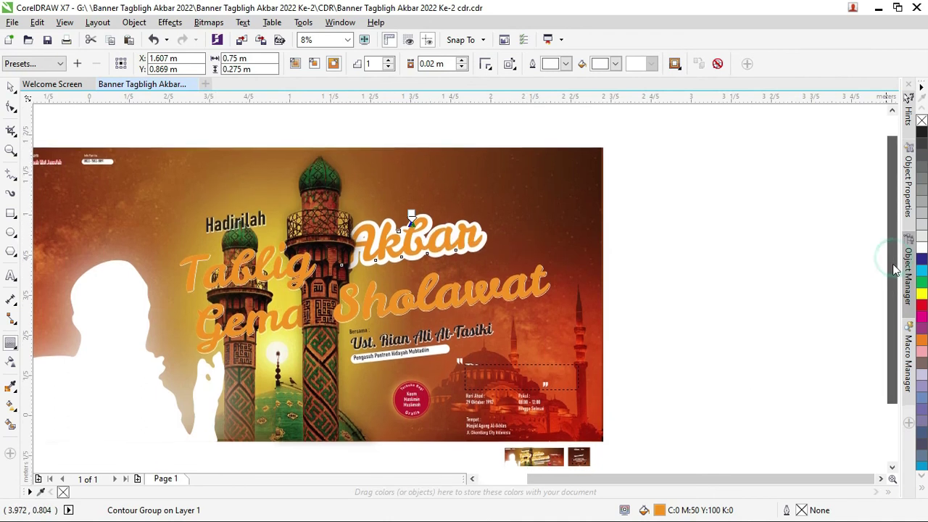
pyautogui.moveTo(892, 257); pyautogui.dragTo(891, 271)
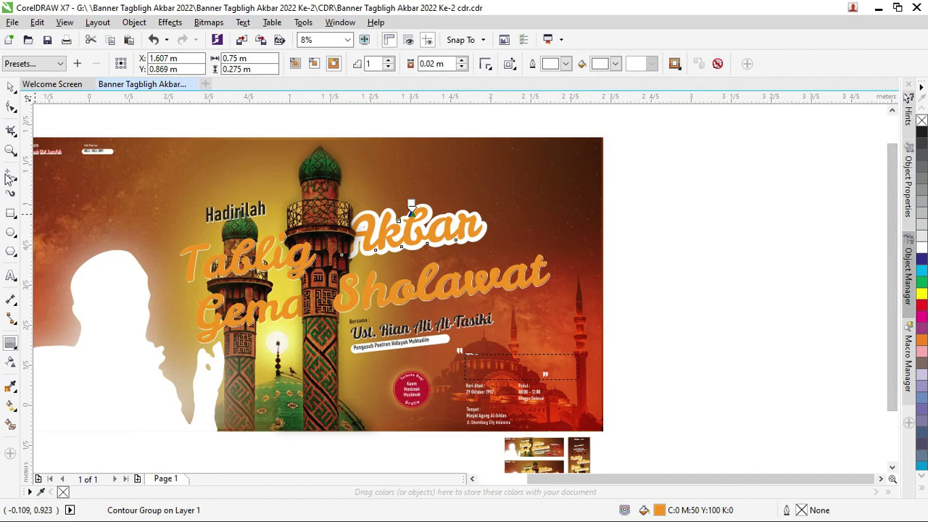
pyautogui.click(16, 94)
pyautogui.click(66, 89)
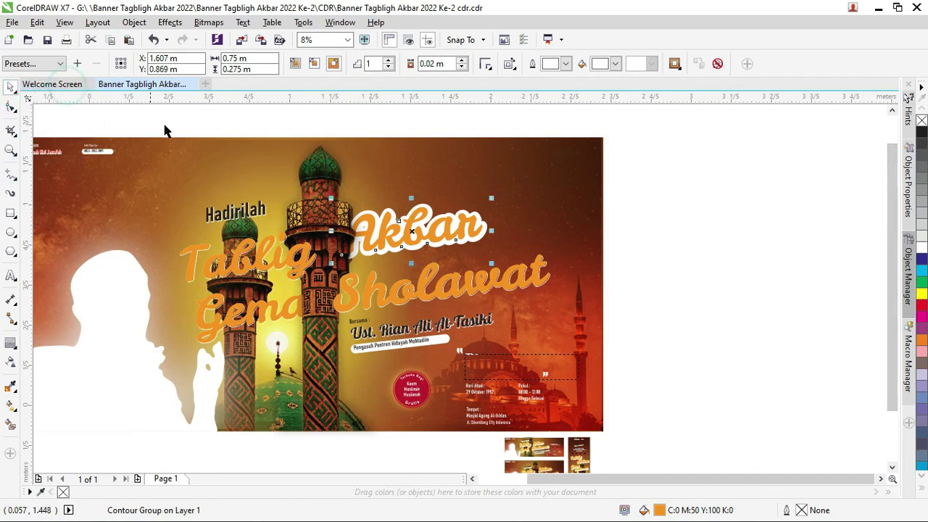
pyautogui.click(185, 125)
pyautogui.scroll(-1, 519, 239)
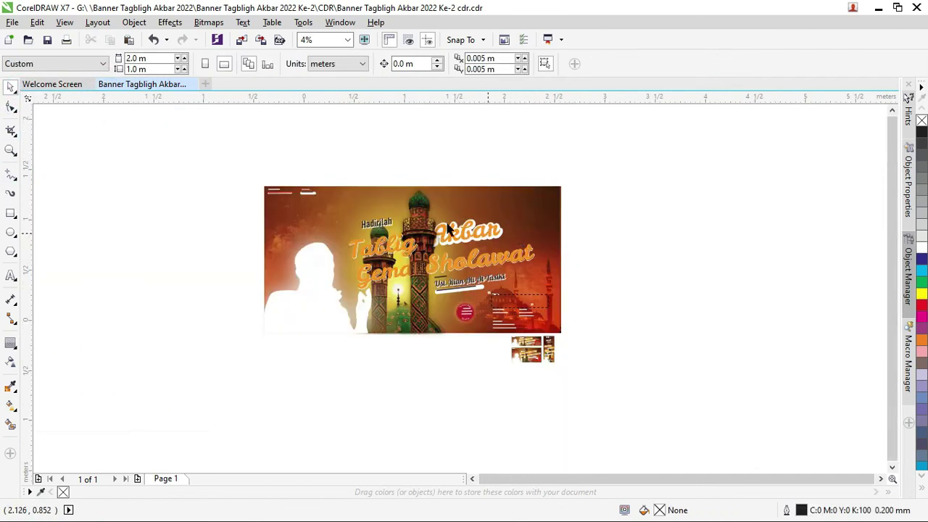
pyautogui.scroll(2, 322, 200)
pyautogui.scroll(-1, 103, 192)
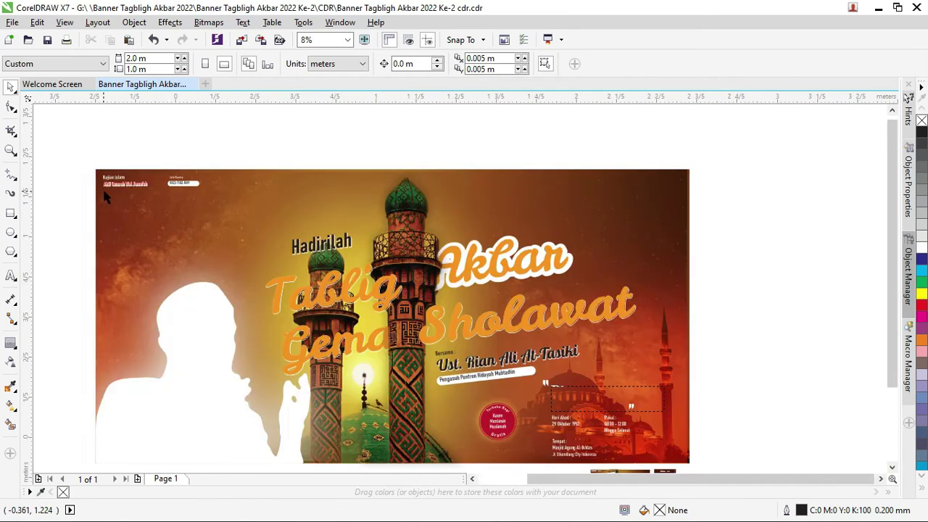
pyautogui.scroll(1, 613, 310)
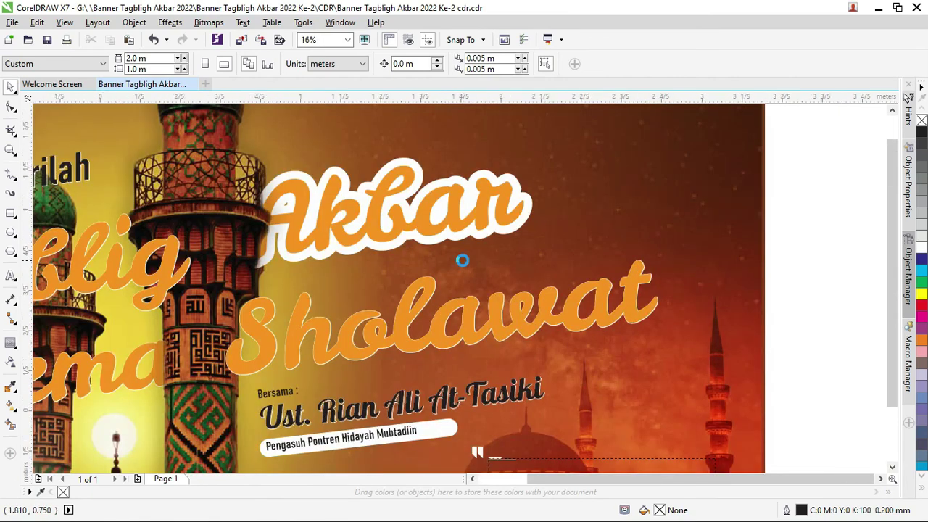
pyautogui.scroll(-1, 457, 259)
pyautogui.scroll(-1, 423, 258)
pyautogui.click(303, 309)
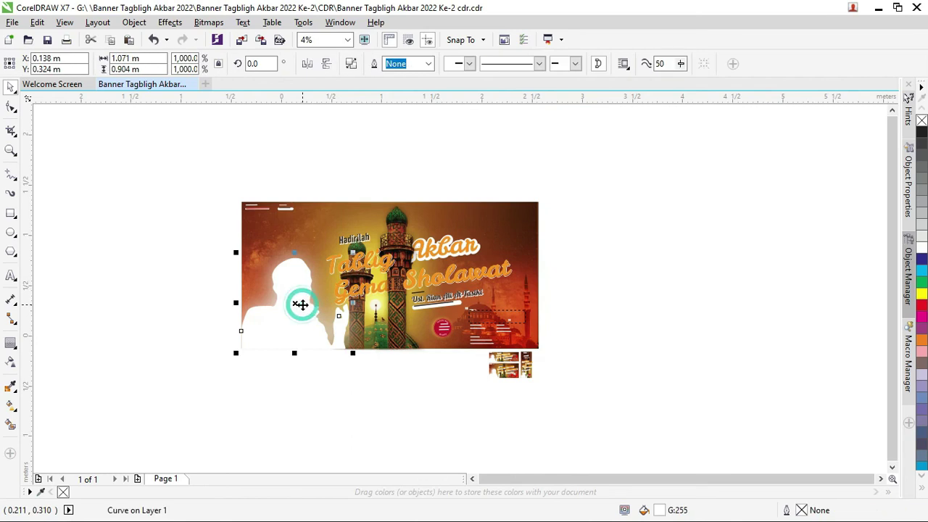